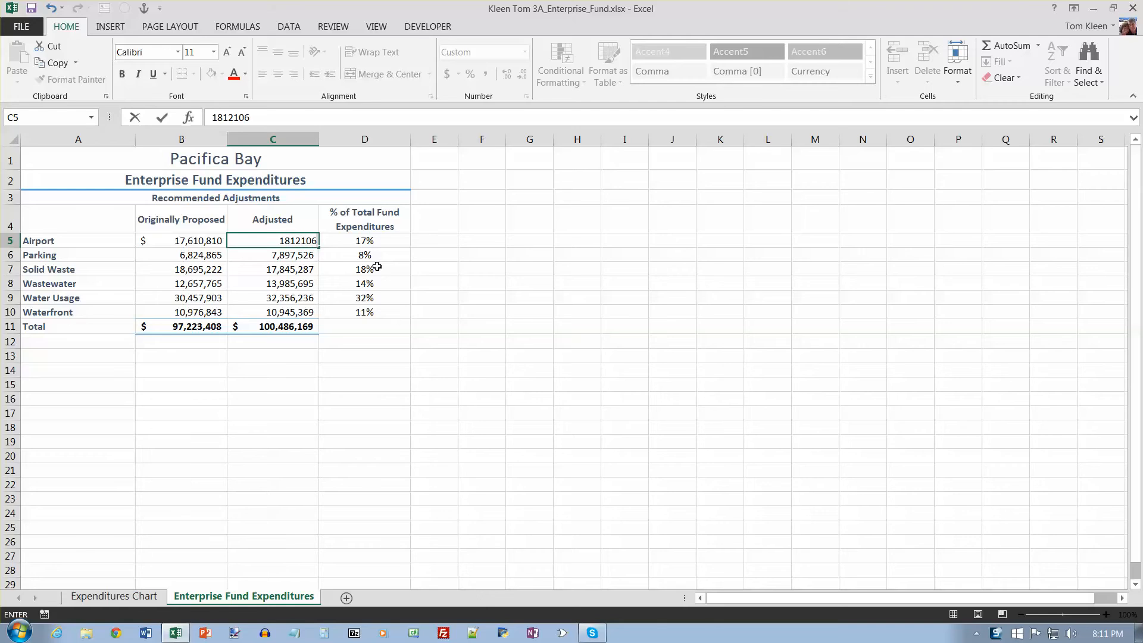
# Set the adjusted Airport amount in C5 to 18121067, show the Expenditures Chart sheet and save the workbook
pyautogui.hotkey('ctrl', 'Return')
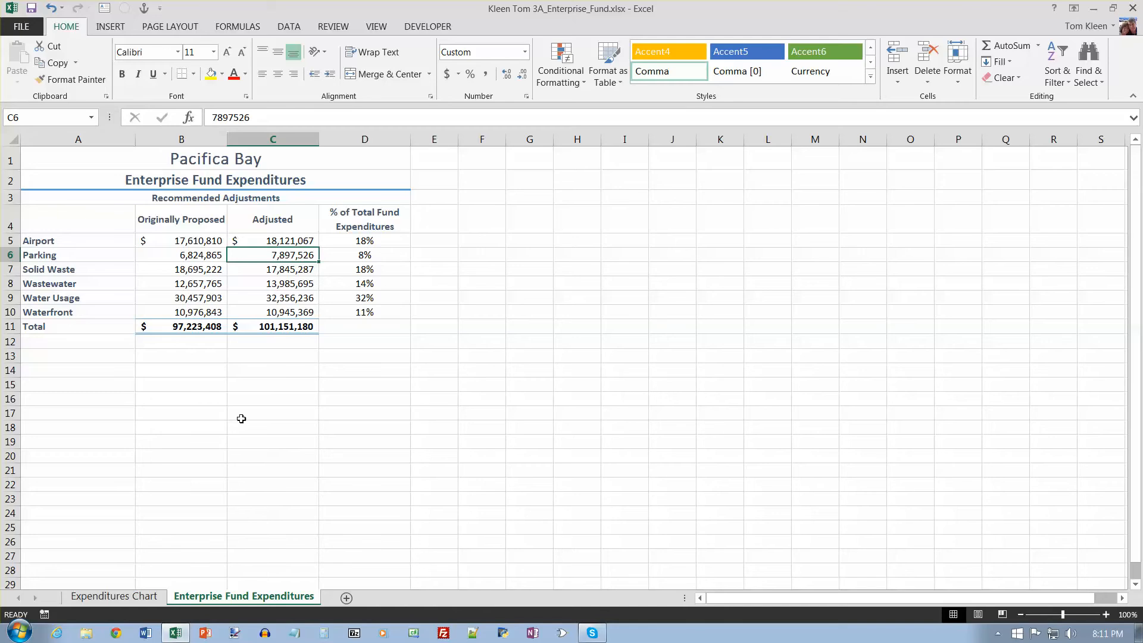
pyautogui.click(143, 597)
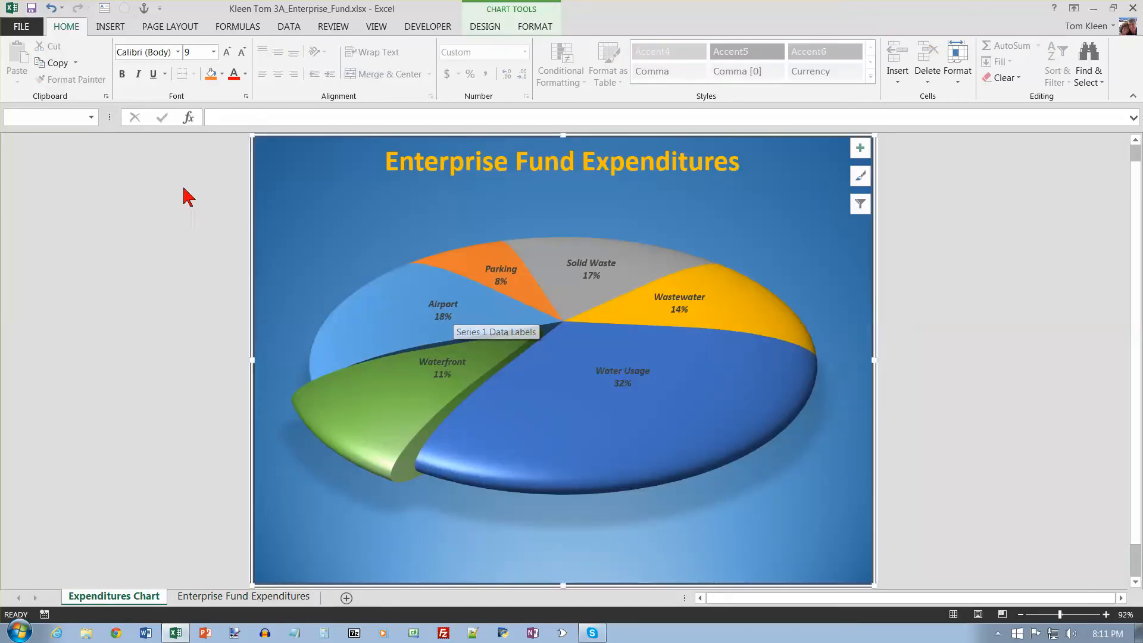
pyautogui.click(31, 8)
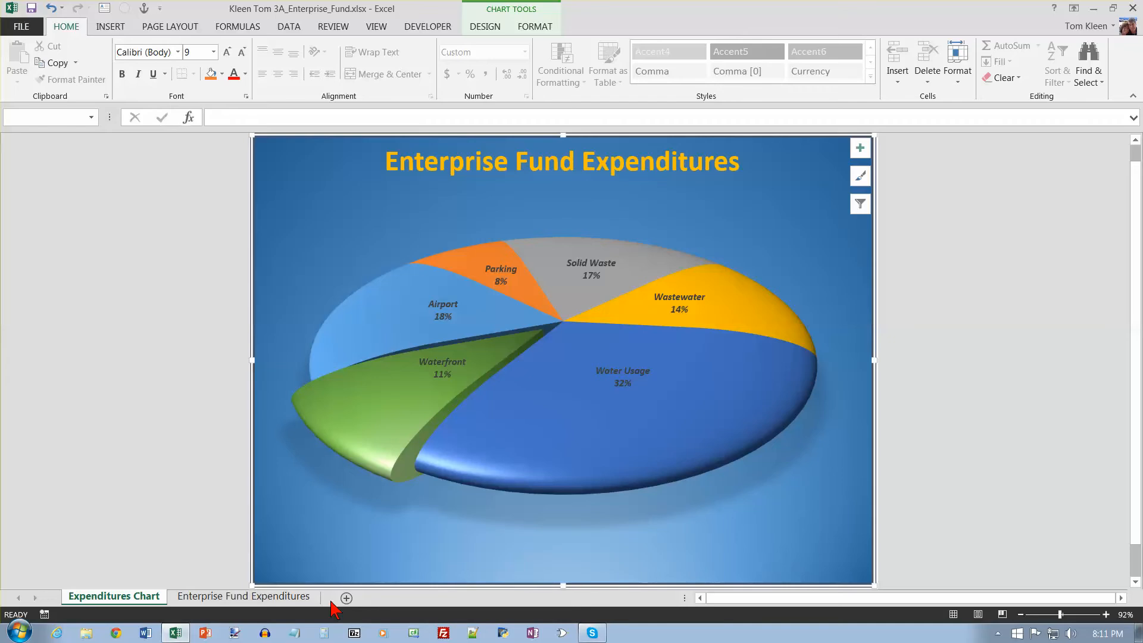
# On the Enterprise Fund Expenditures sheet, enter "Goal: To Reduce Waterfront Expenditures from 11% to 9% of Total Expenditures" in A13
pyautogui.click(258, 597)
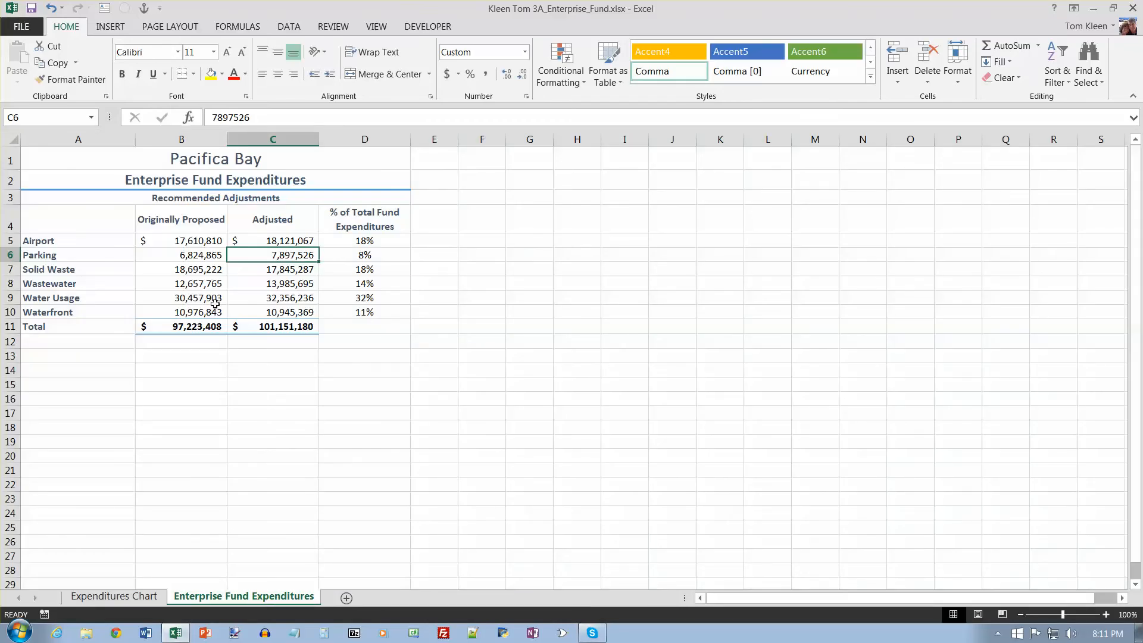
pyautogui.click(68, 359)
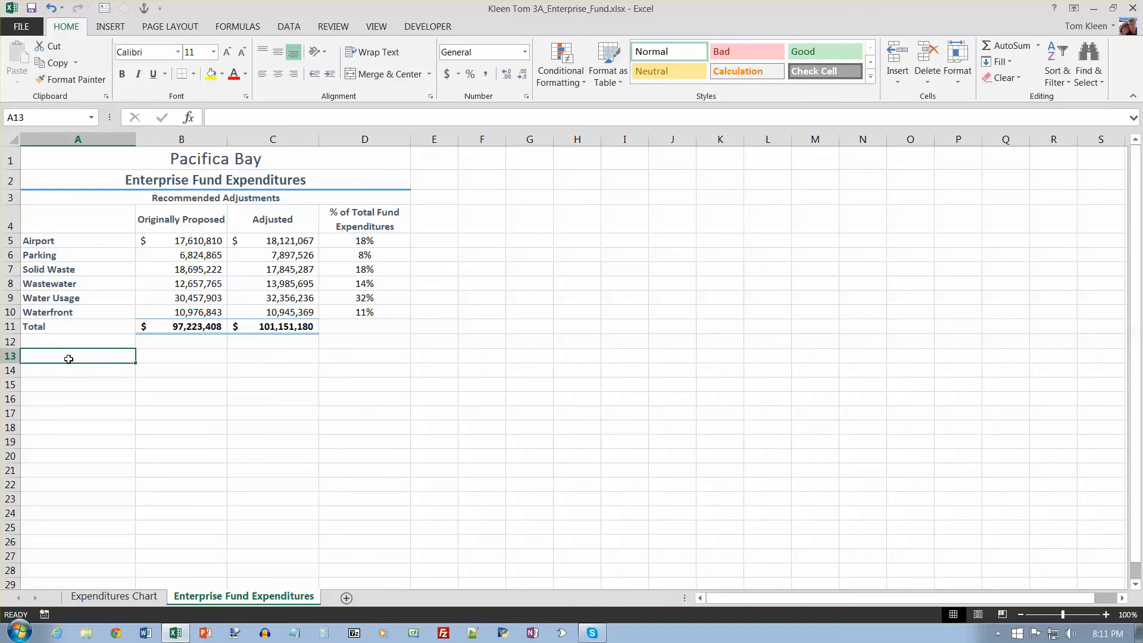
pyautogui.write('Goal: To Reduce Waterfront Expenditures from 11')
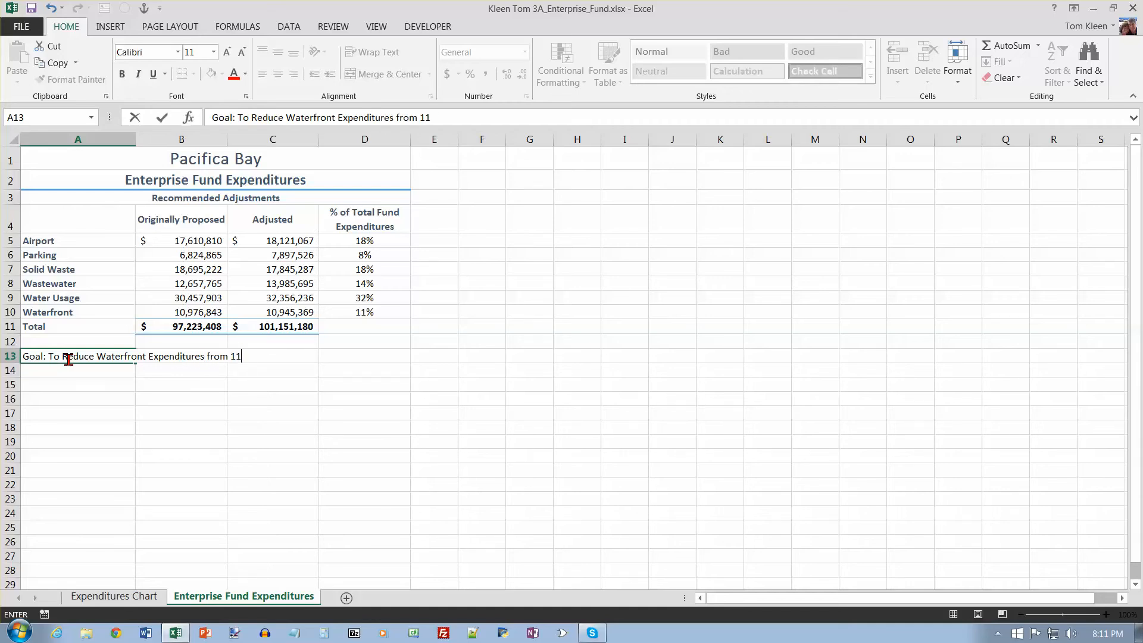
pyautogui.write('% to 9: of')
pyautogui.press('BackSpace')
pyautogui.press('BackSpace')
pyautogui.write('% to 9%of Total Expenditures')
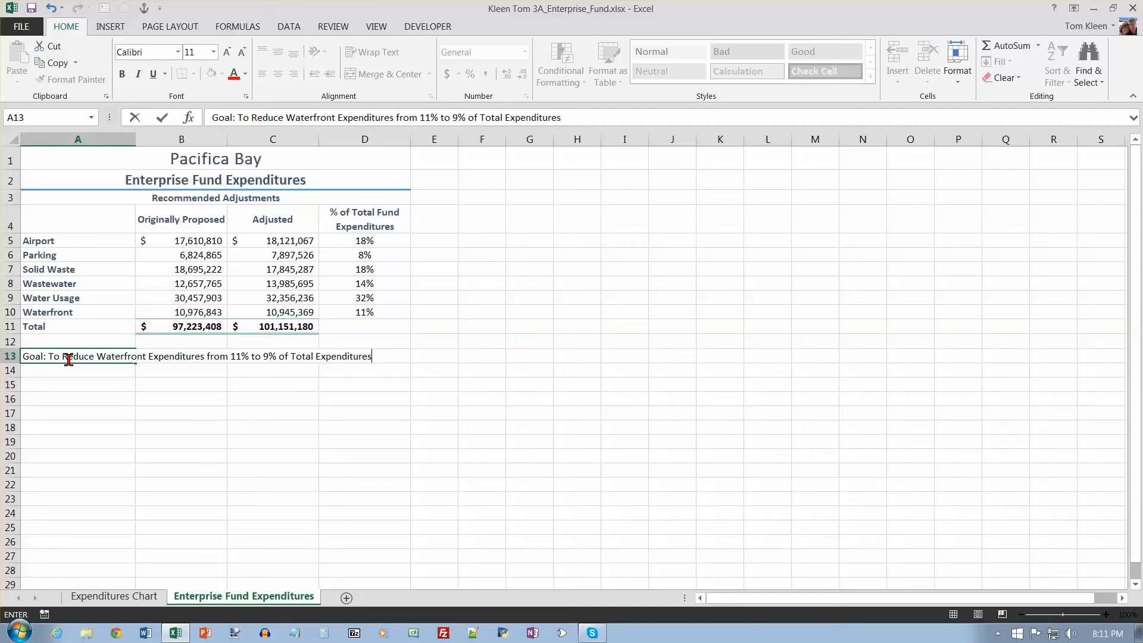
pyautogui.press('Return')
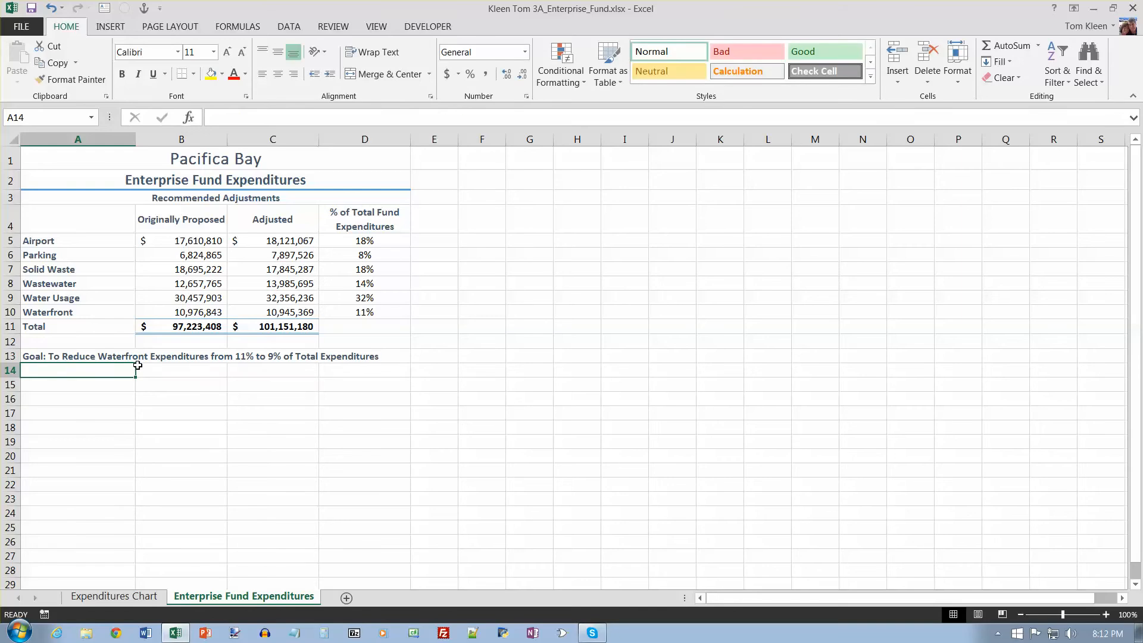
# Merge and center the goal title across A13:D13 and apply the Heading 3 cell style
pyautogui.click(49, 357)
pyautogui.moveTo(211, 360); pyautogui.dragTo(349, 356)
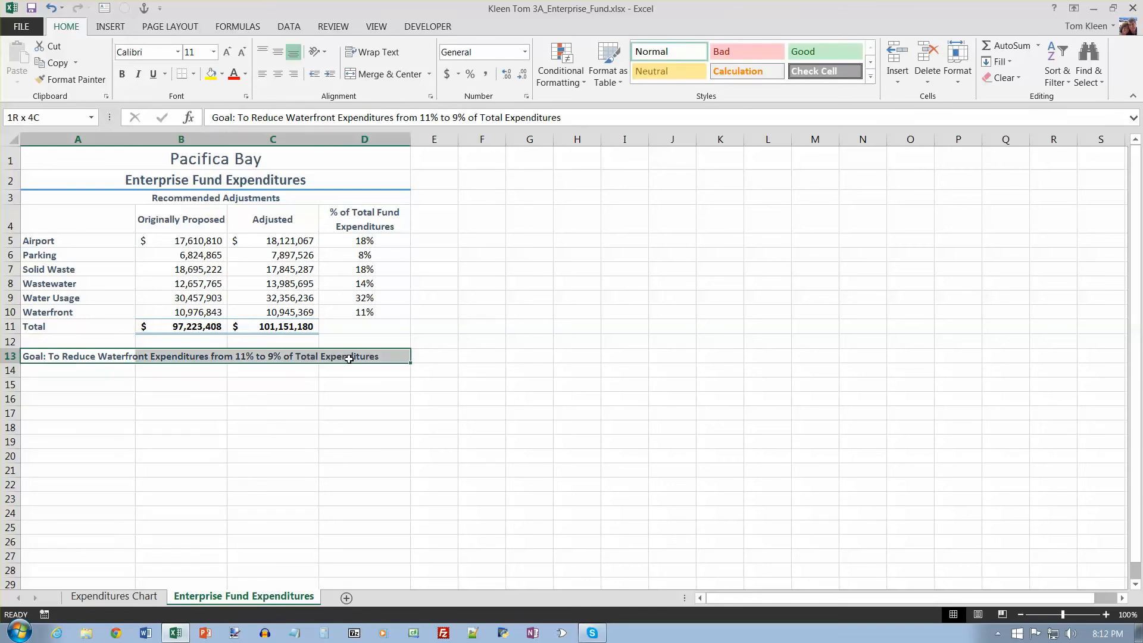
pyautogui.click(393, 74)
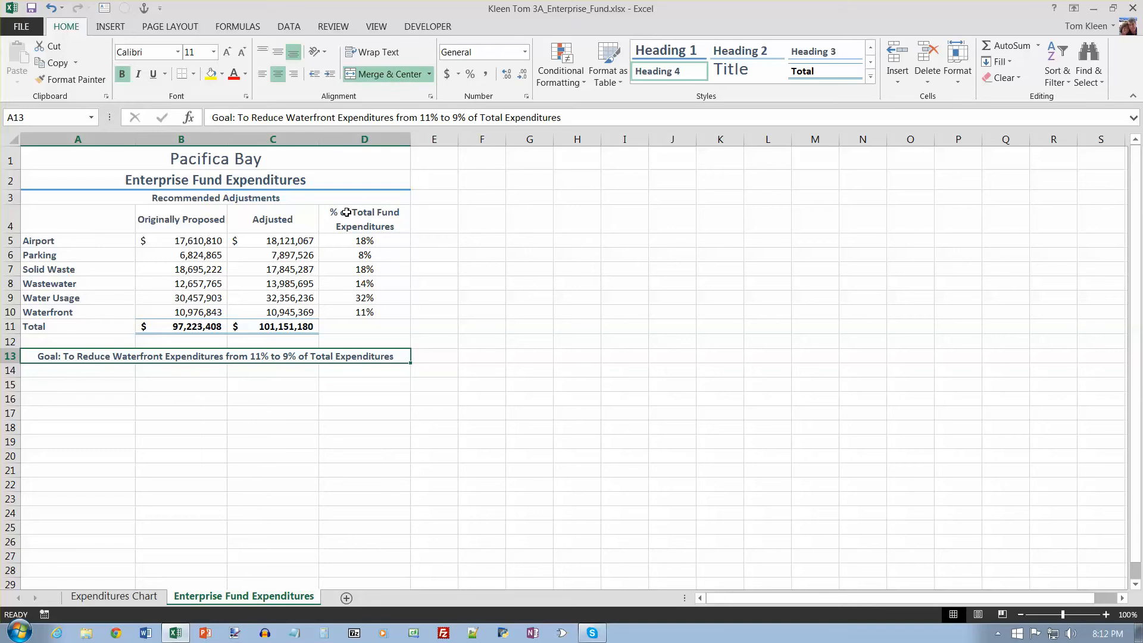
pyautogui.click(811, 52)
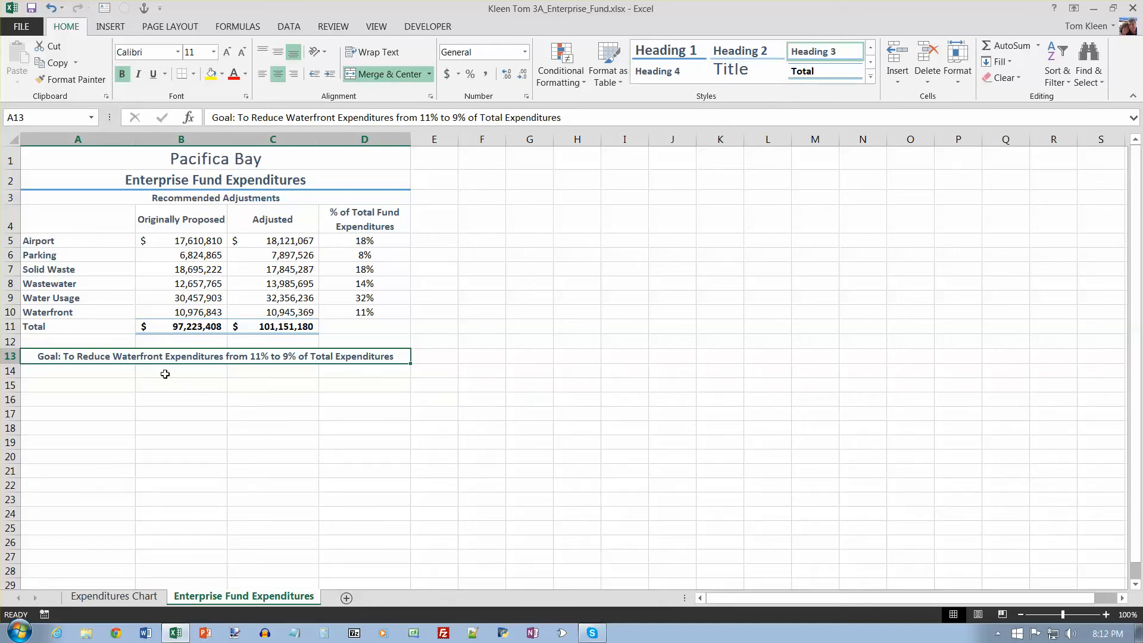
# Enter the label "Goal Amount:" in cell A14
pyautogui.click(77, 375)
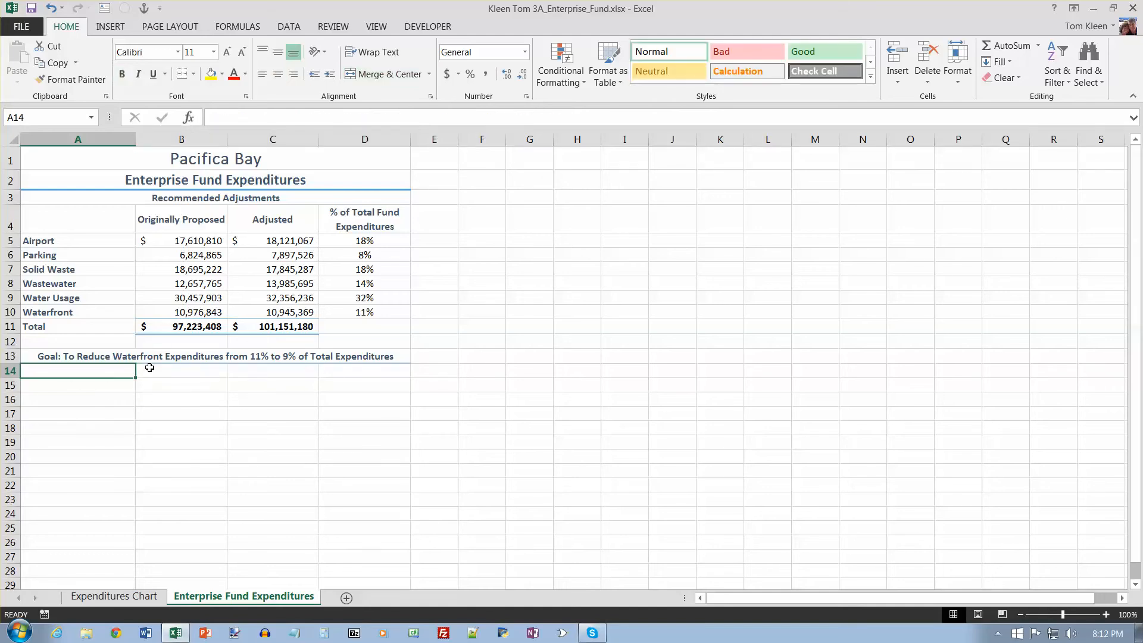
pyautogui.write('Goal Amount:')
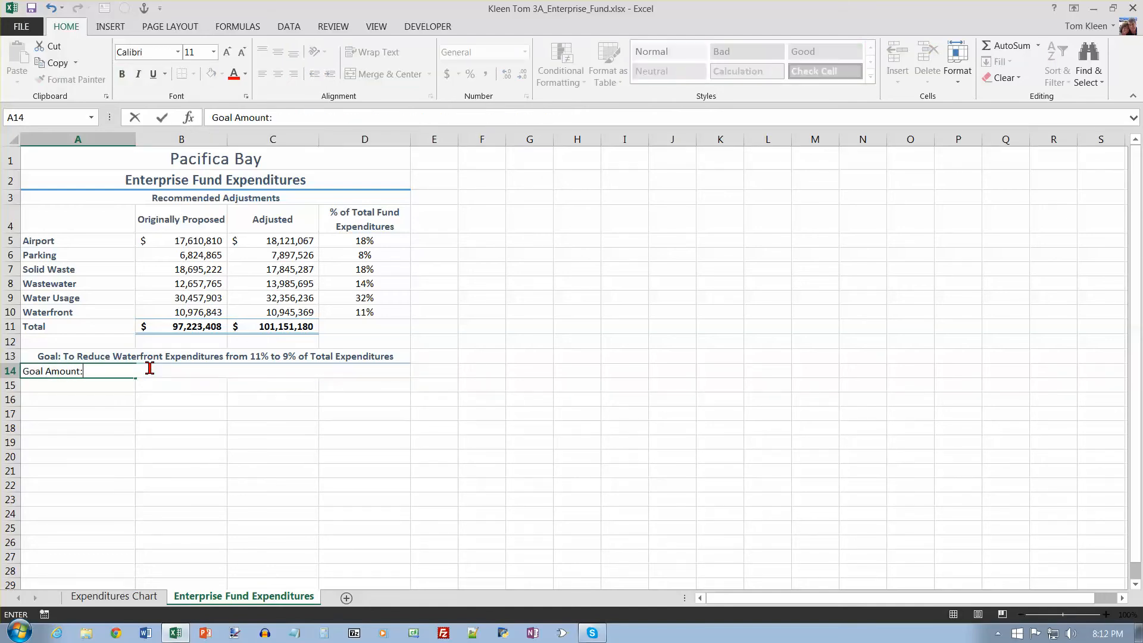
pyautogui.press('Return')
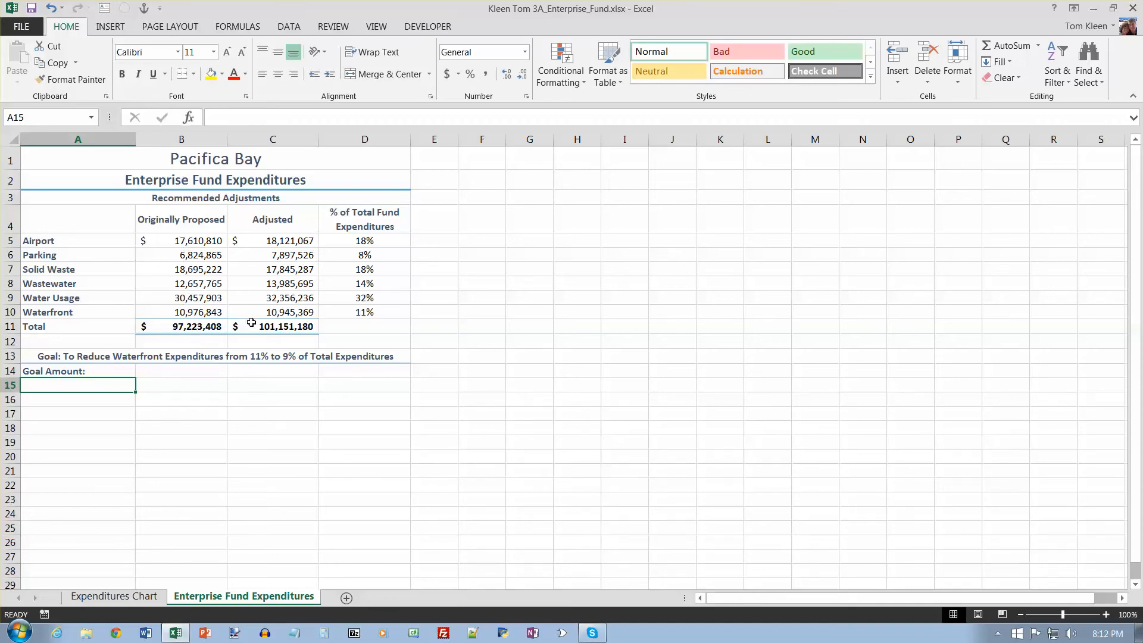
# Copy the Waterfront adjusted amount and percentage from C10:D10 into B14:C14
pyautogui.moveTo(263, 314); pyautogui.dragTo(353, 314)
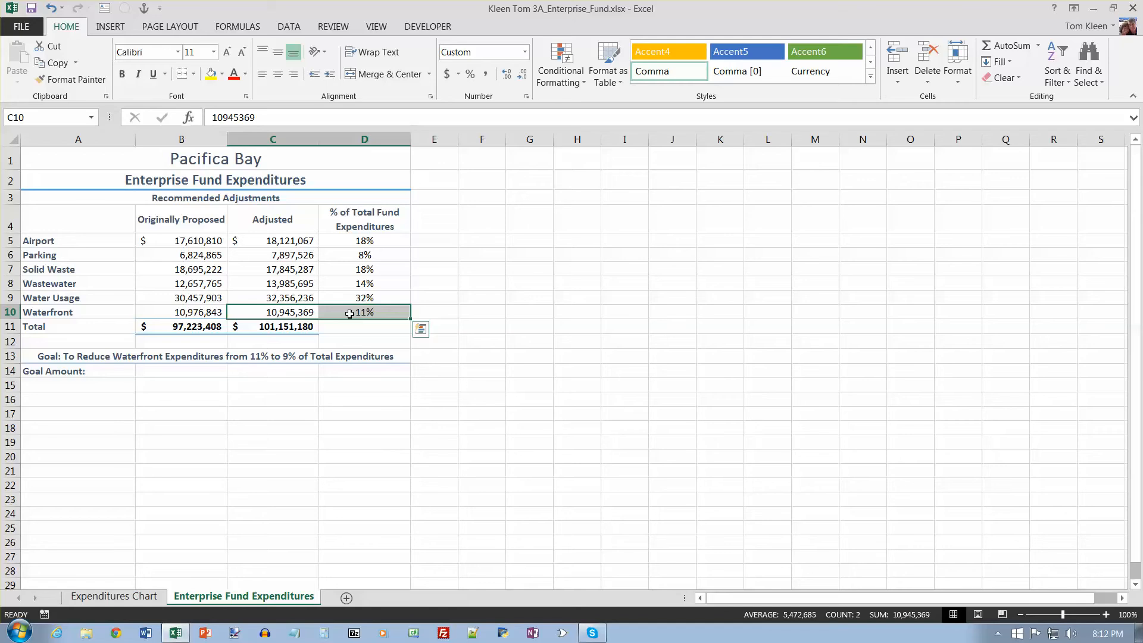
pyautogui.hotkey('ctrl', 'c')
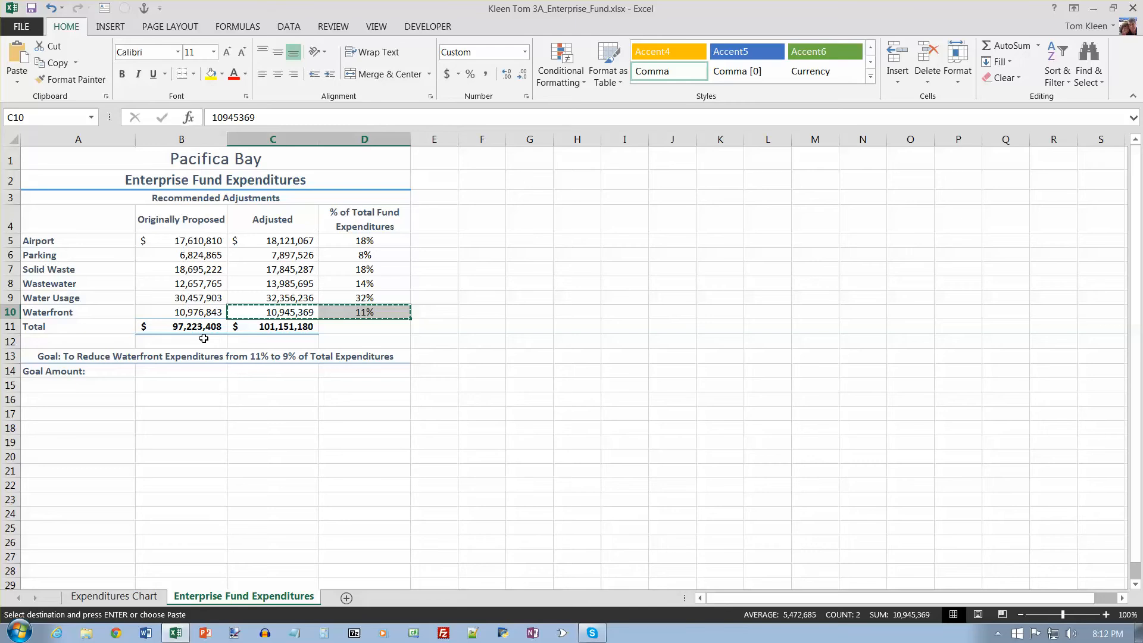
pyautogui.click(196, 371)
pyautogui.hotkey('ctrl', 'v')
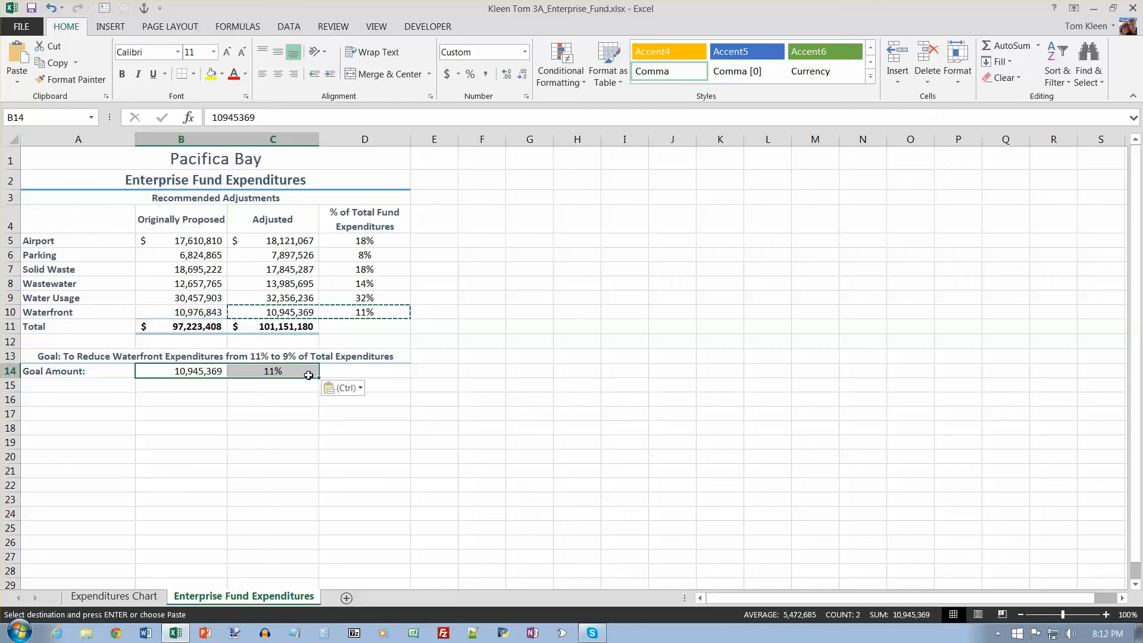
pyautogui.press('Escape')
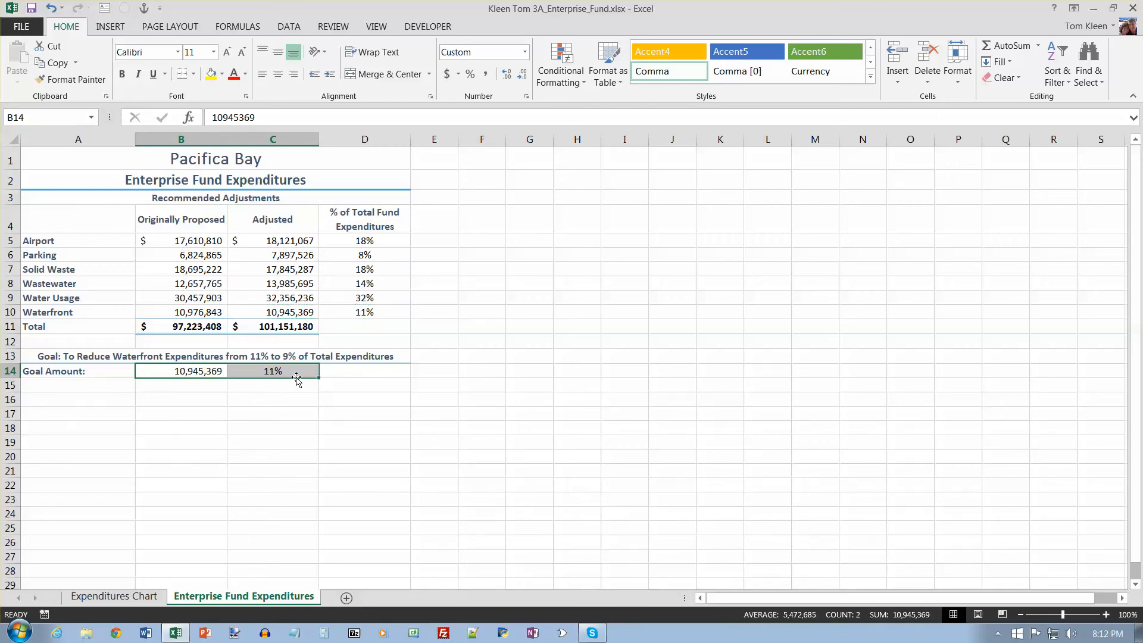
# Run Goal Seek to set C14 to 9% by changing cell B14, and accept the solution
pyautogui.click(274, 371)
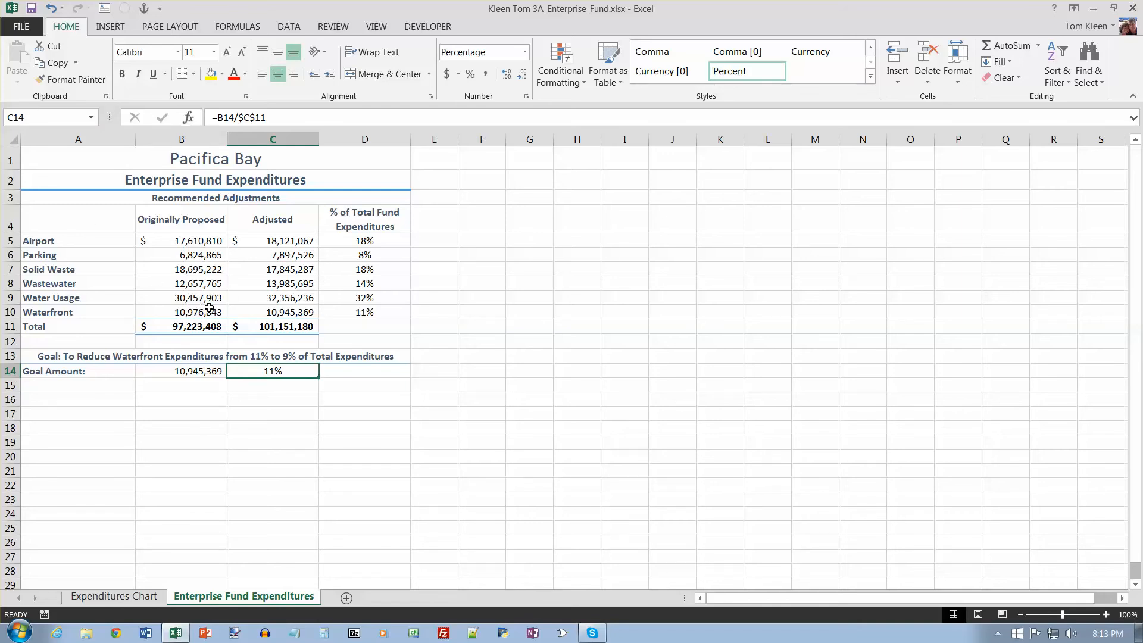
pyautogui.click(291, 29)
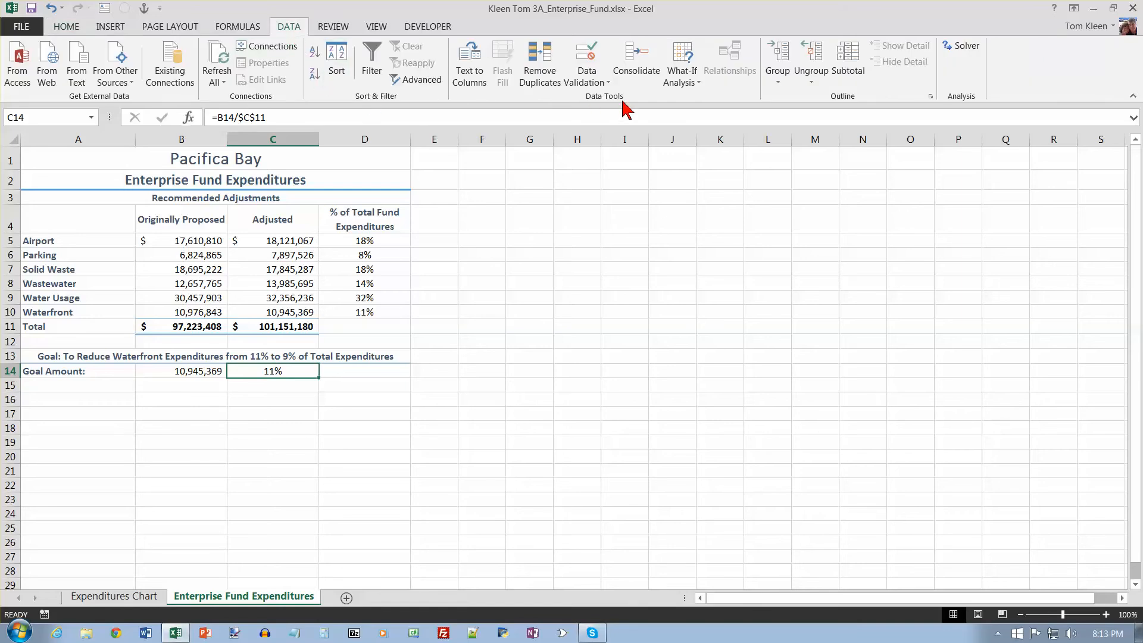
pyautogui.click(693, 88)
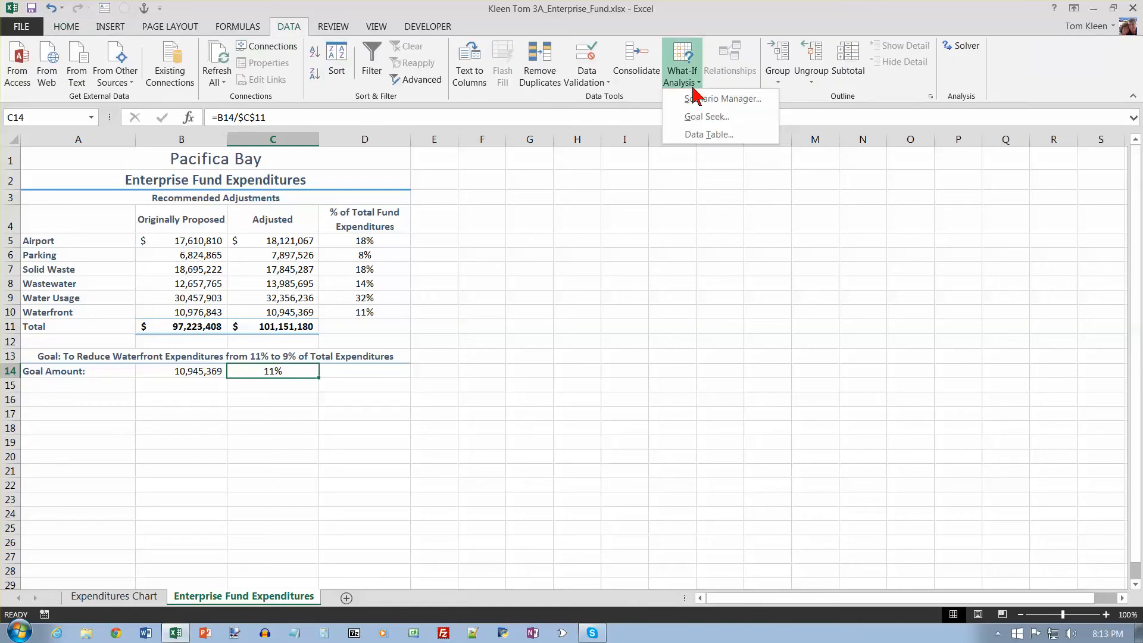
pyautogui.click(701, 117)
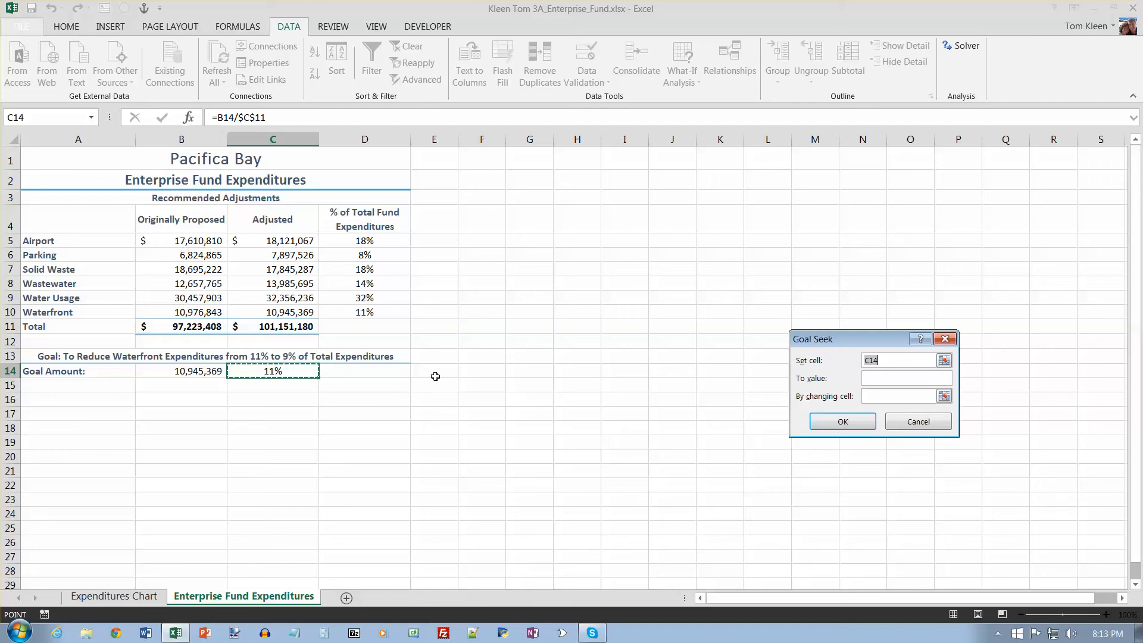
pyautogui.click(875, 379)
pyautogui.press('Tab')
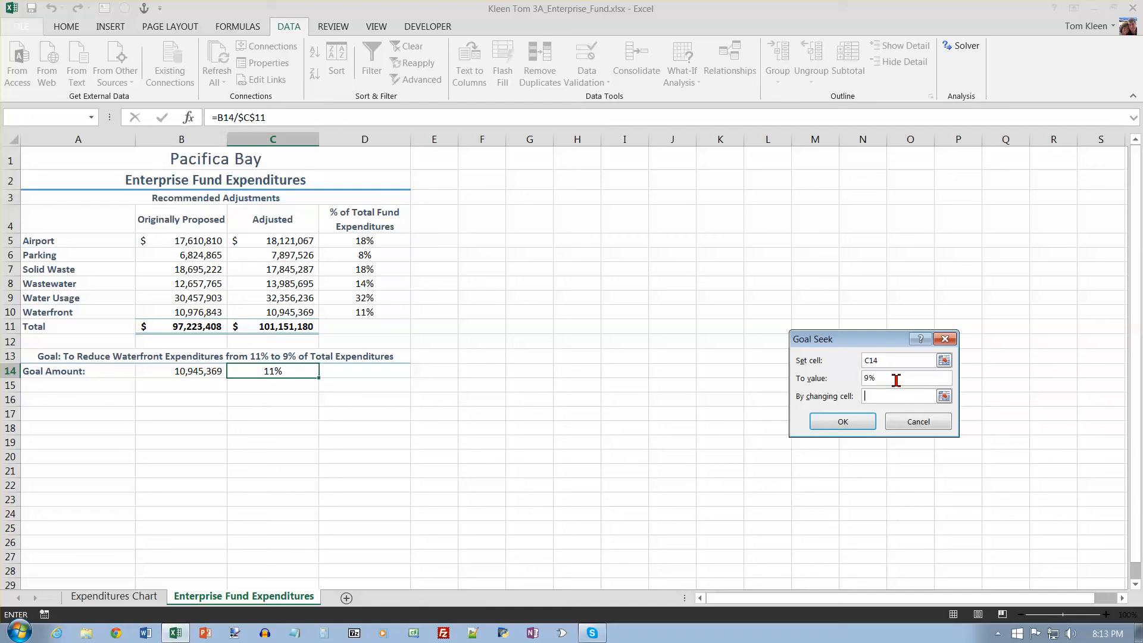
pyautogui.press('Return')
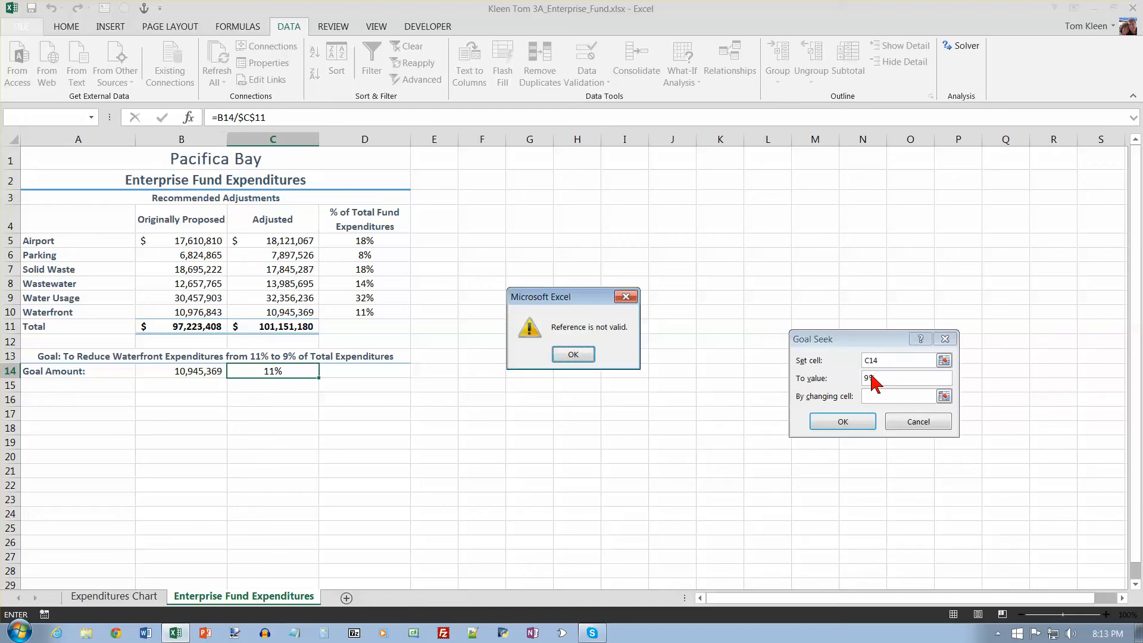
pyautogui.click(581, 356)
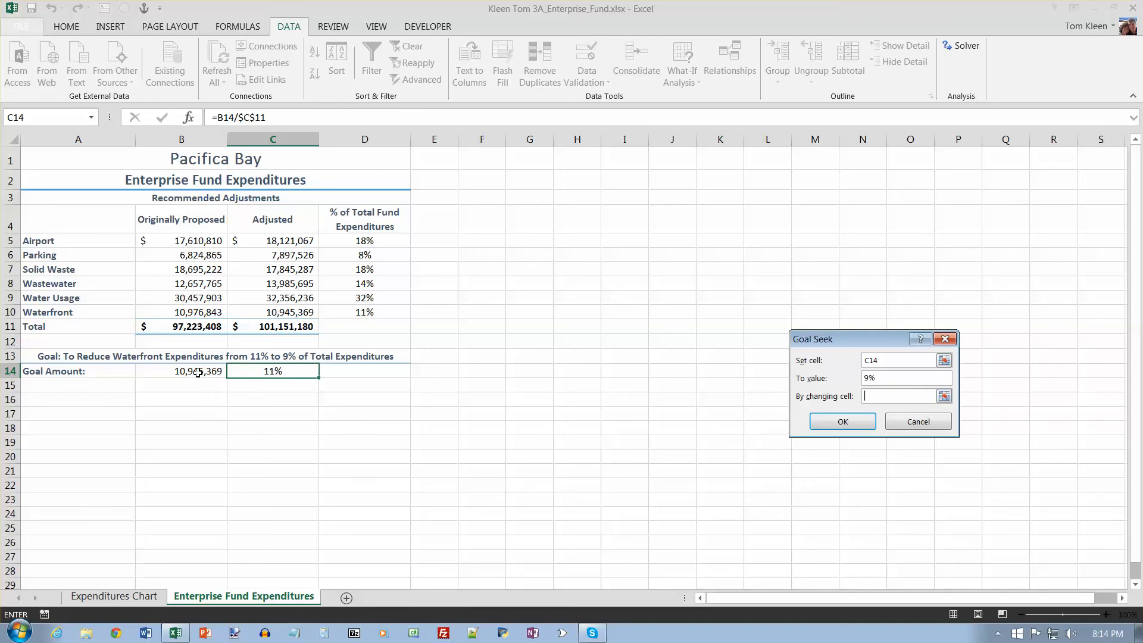
pyautogui.click(198, 371)
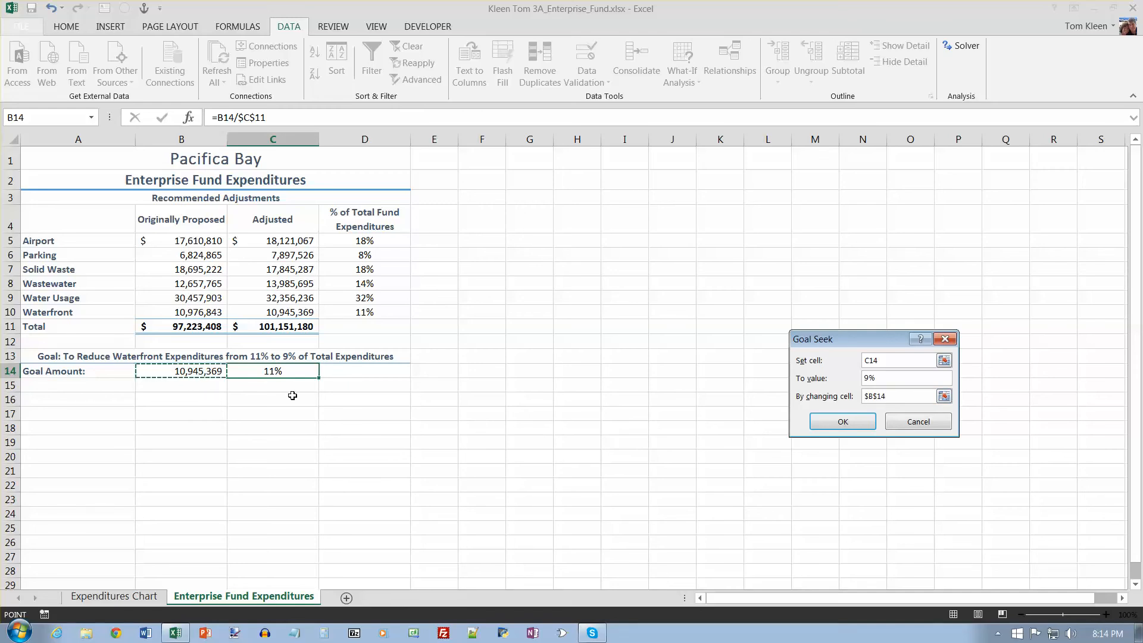
pyautogui.click(844, 422)
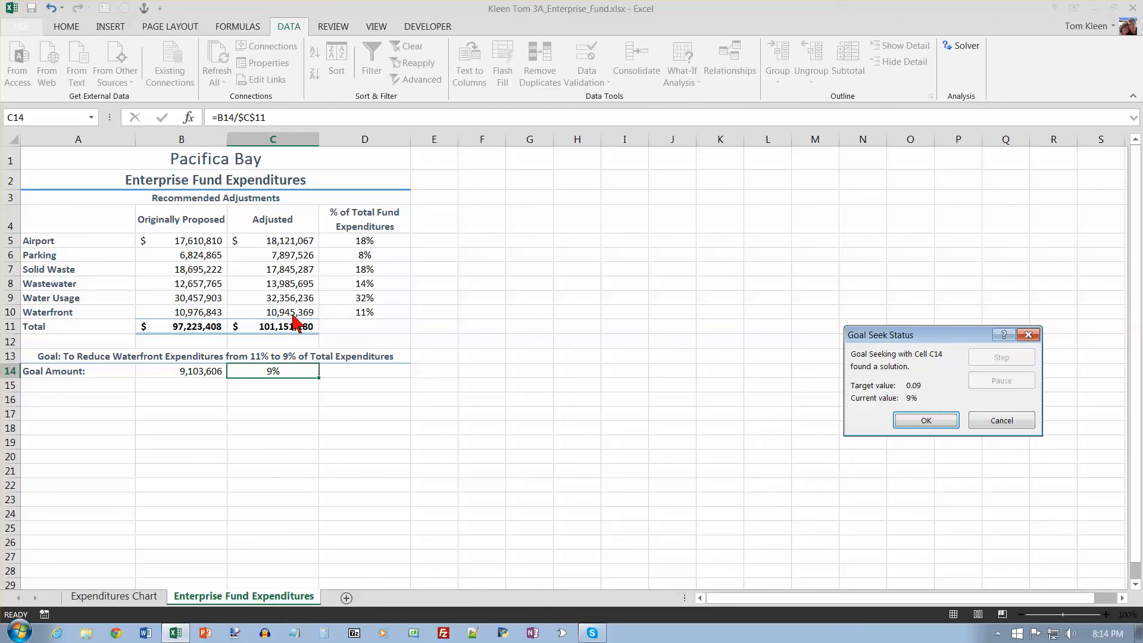
pyautogui.click(926, 422)
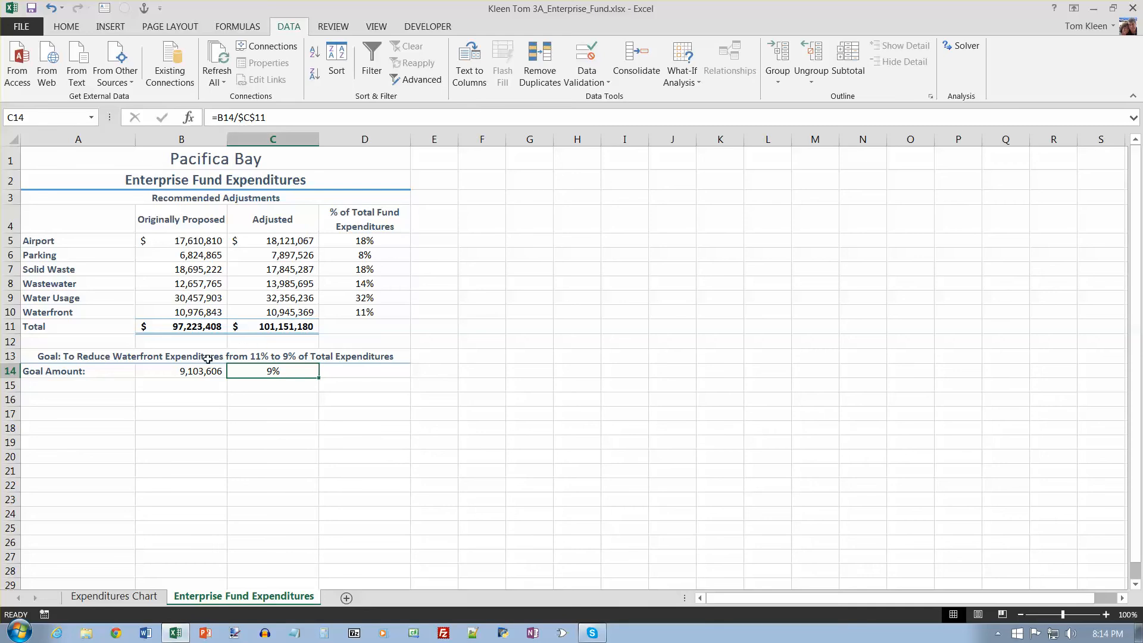
# Apply the 20% - Accent1 cell style to the goal amount row A14:C14
pyautogui.moveTo(87, 371); pyautogui.dragTo(291, 371)
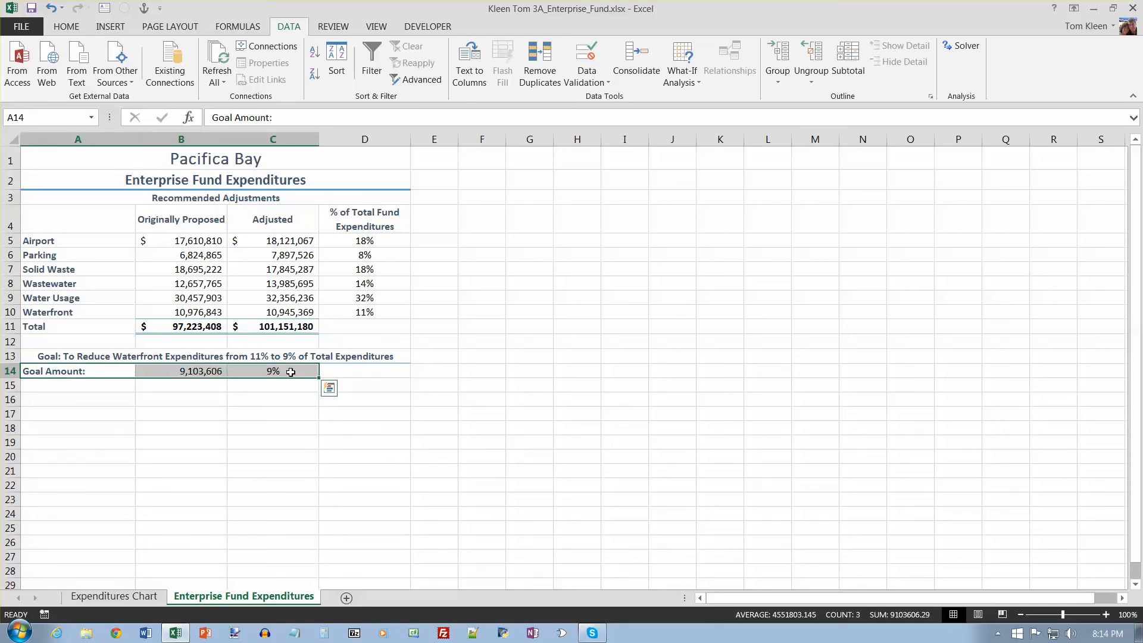
pyautogui.click(67, 28)
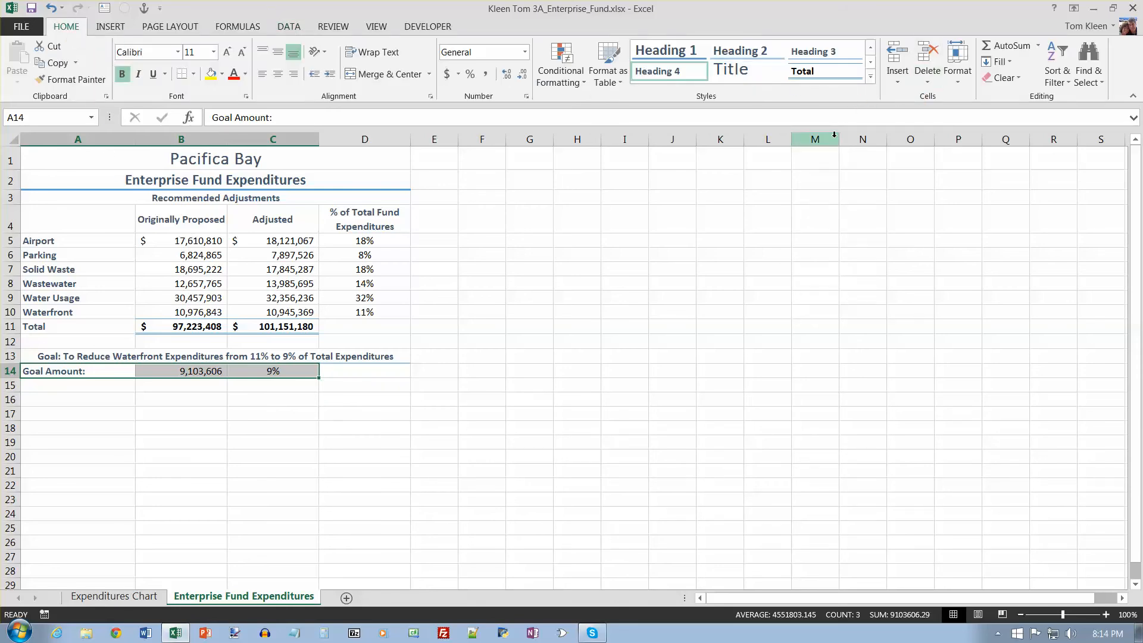
pyautogui.click(870, 76)
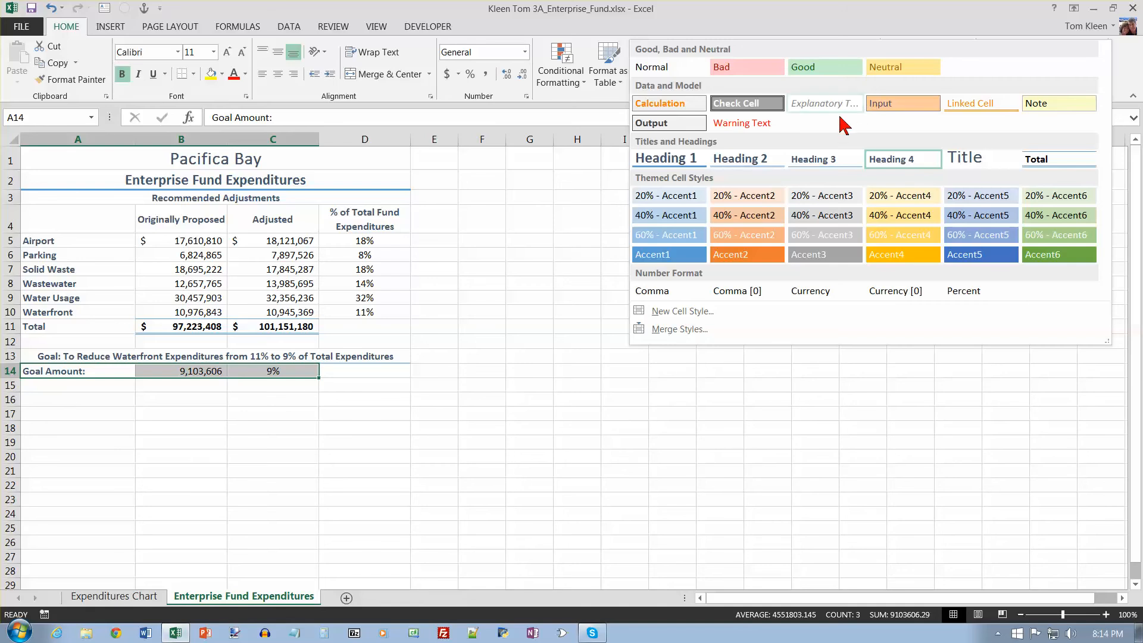
pyautogui.click(696, 202)
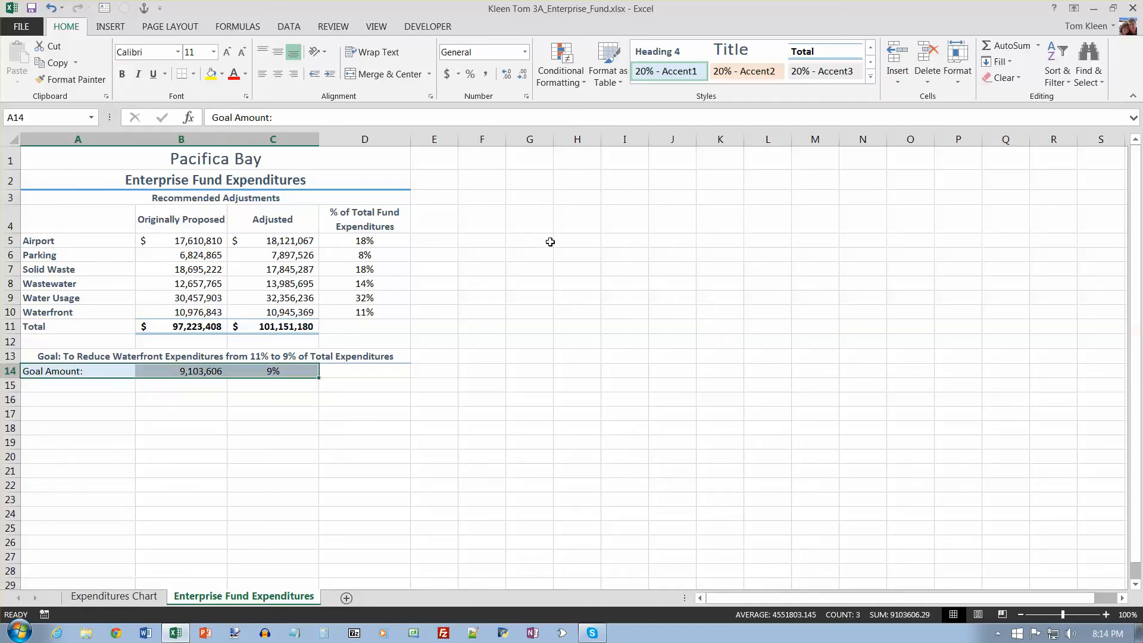
# Apply the Currency [0] cell style to the goal amount in B14
pyautogui.click(184, 371)
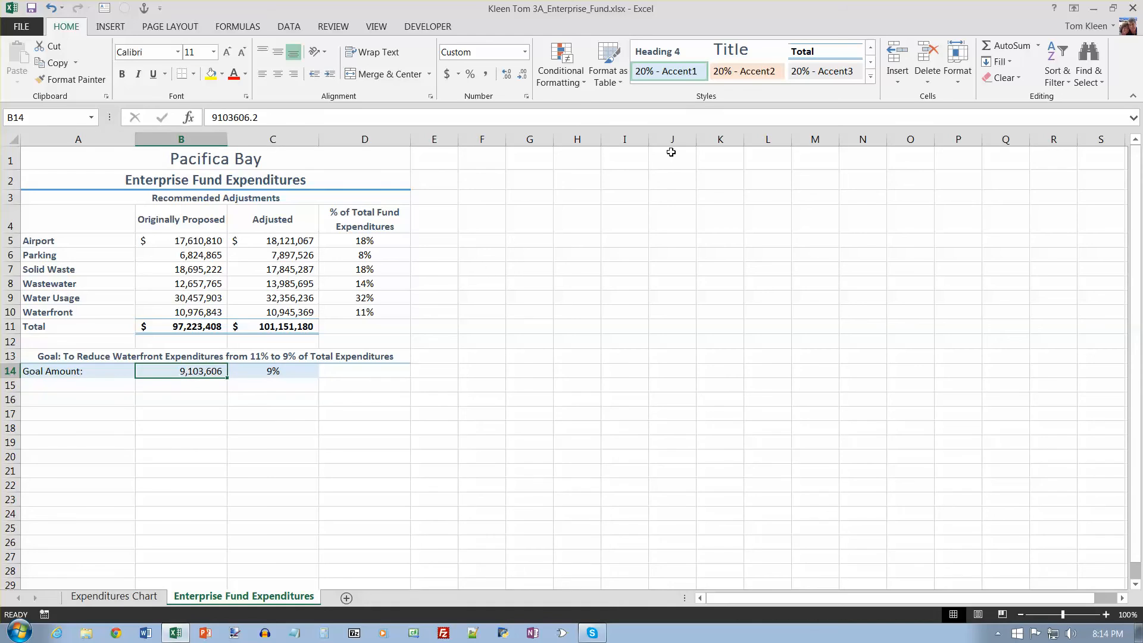
pyautogui.click(870, 76)
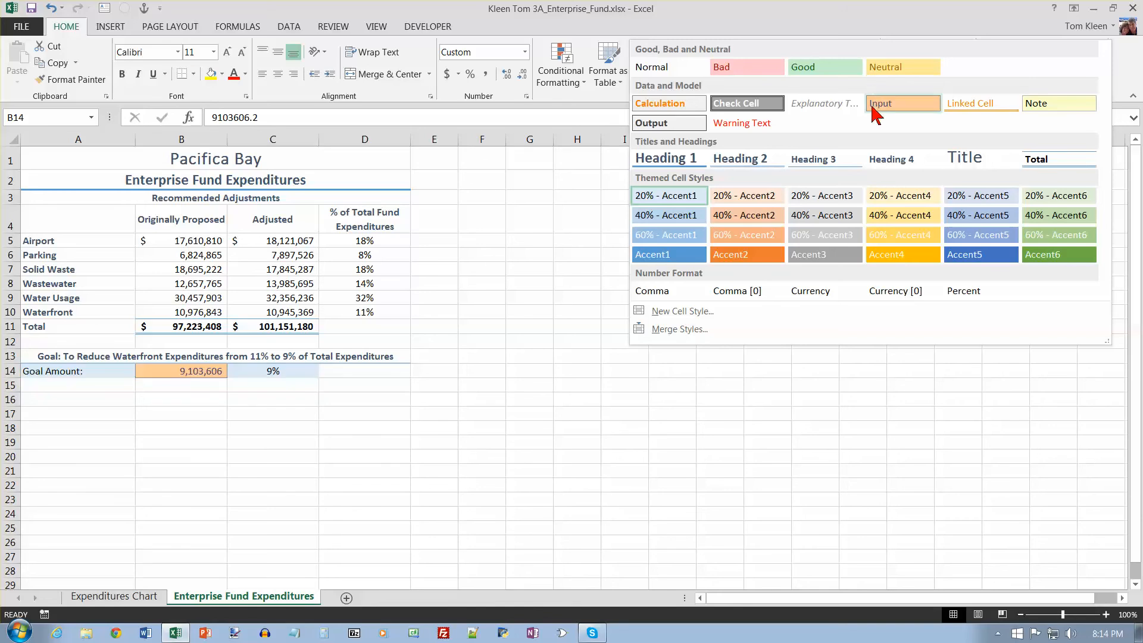
pyautogui.click(907, 293)
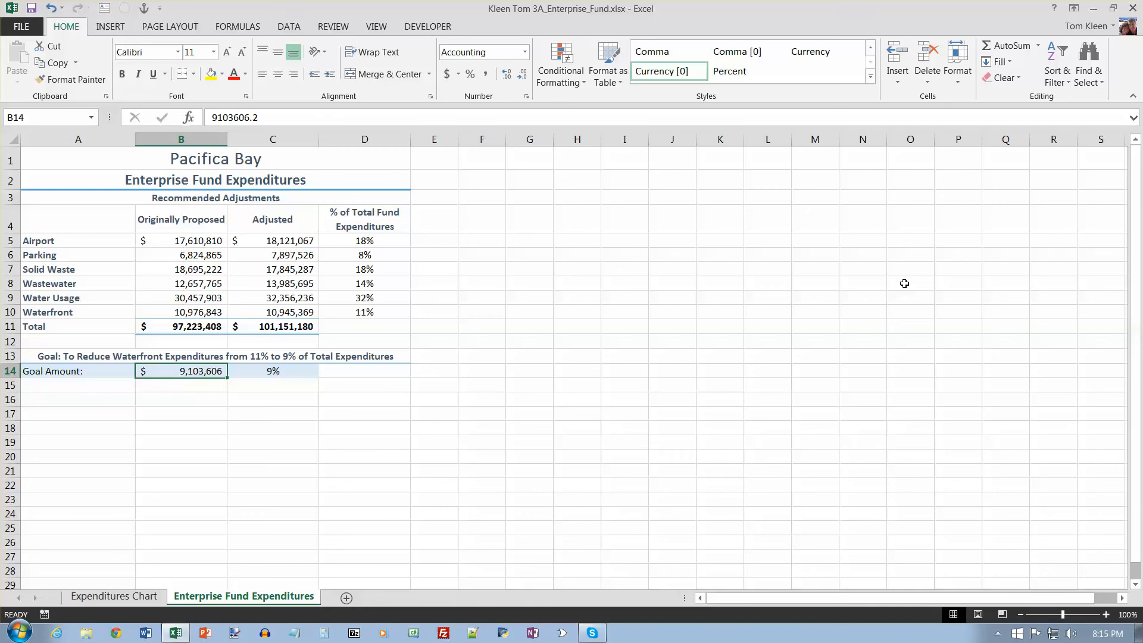
# Set the Enterprise Fund Expenditures worksheet to be centered horizontally on the printed page using custom margins
pyautogui.hotkey('ctrl', 'Home')
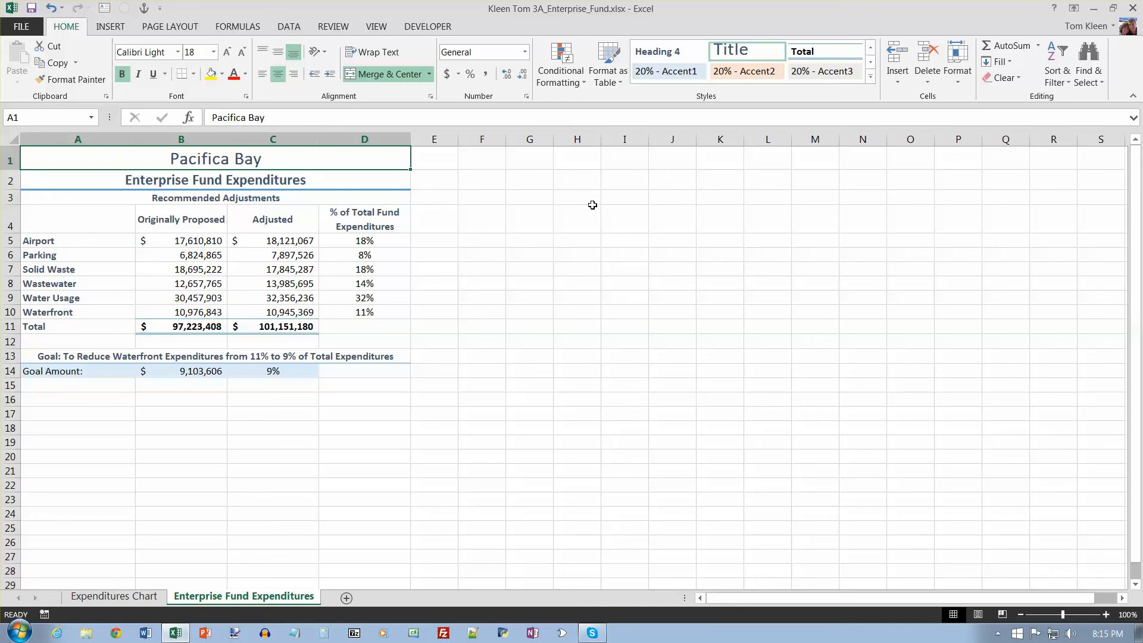
pyautogui.click(169, 29)
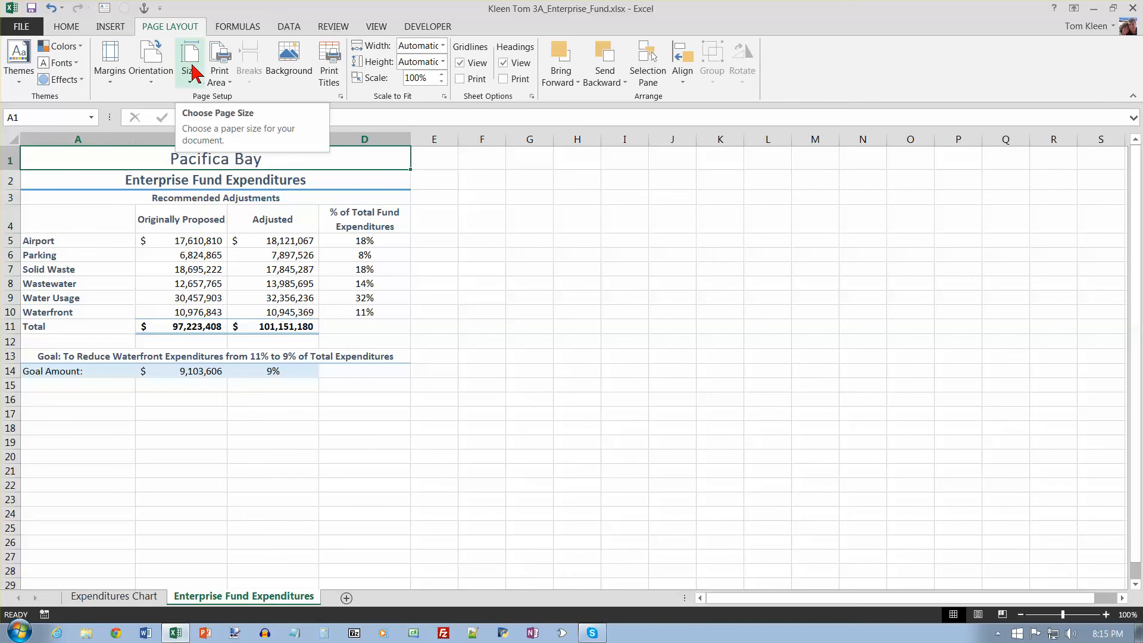
pyautogui.click(110, 67)
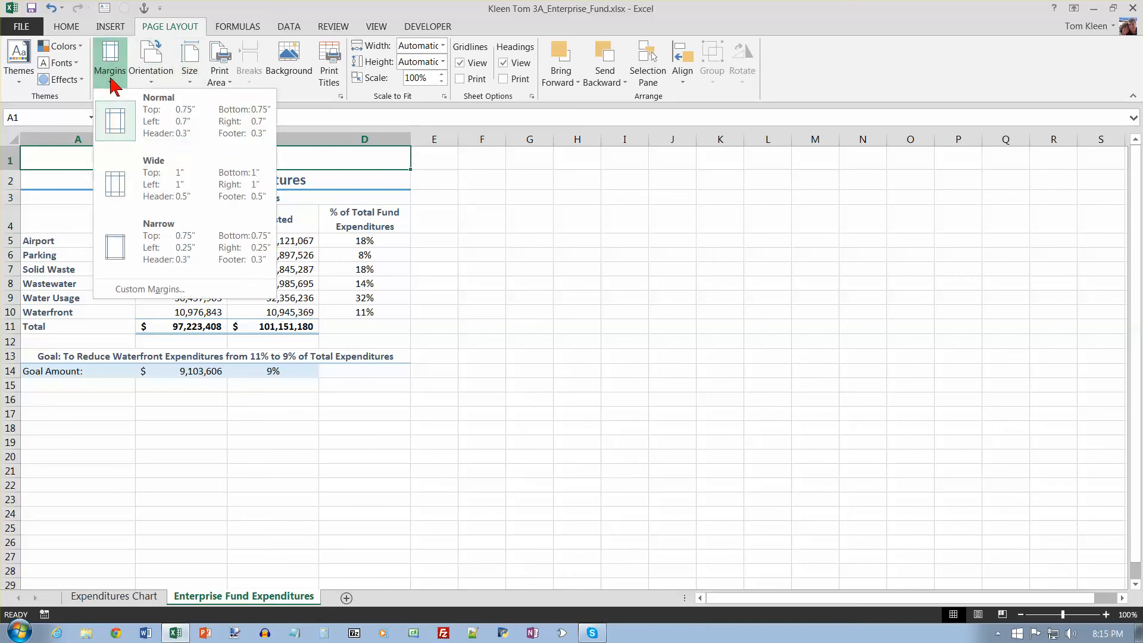
pyautogui.click(142, 289)
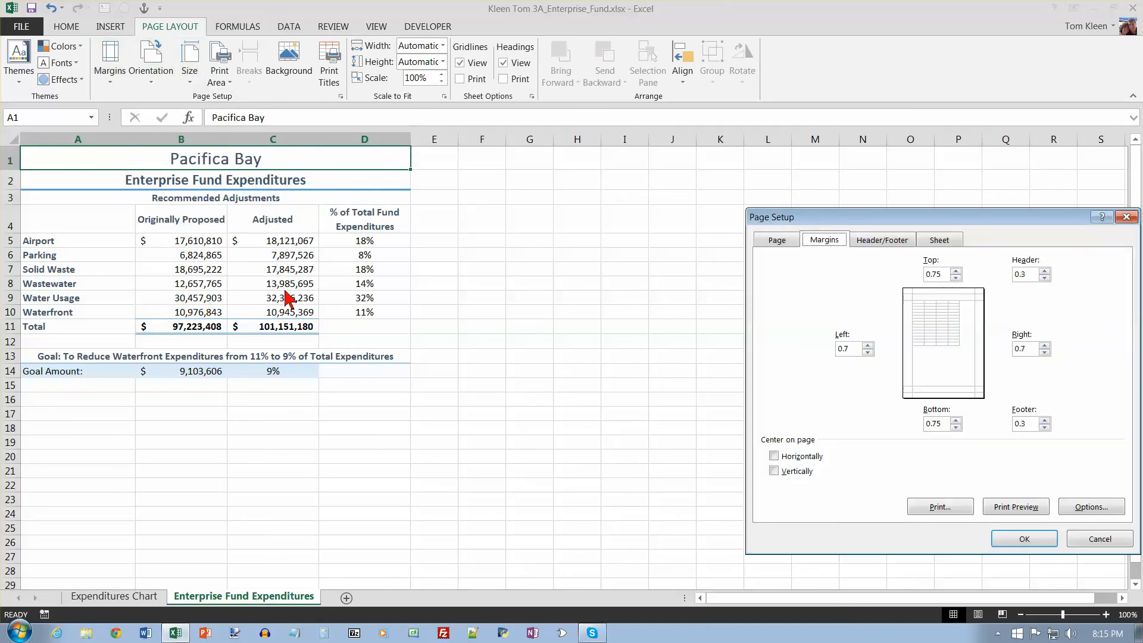
pyautogui.moveTo(841, 217); pyautogui.dragTo(535, 213)
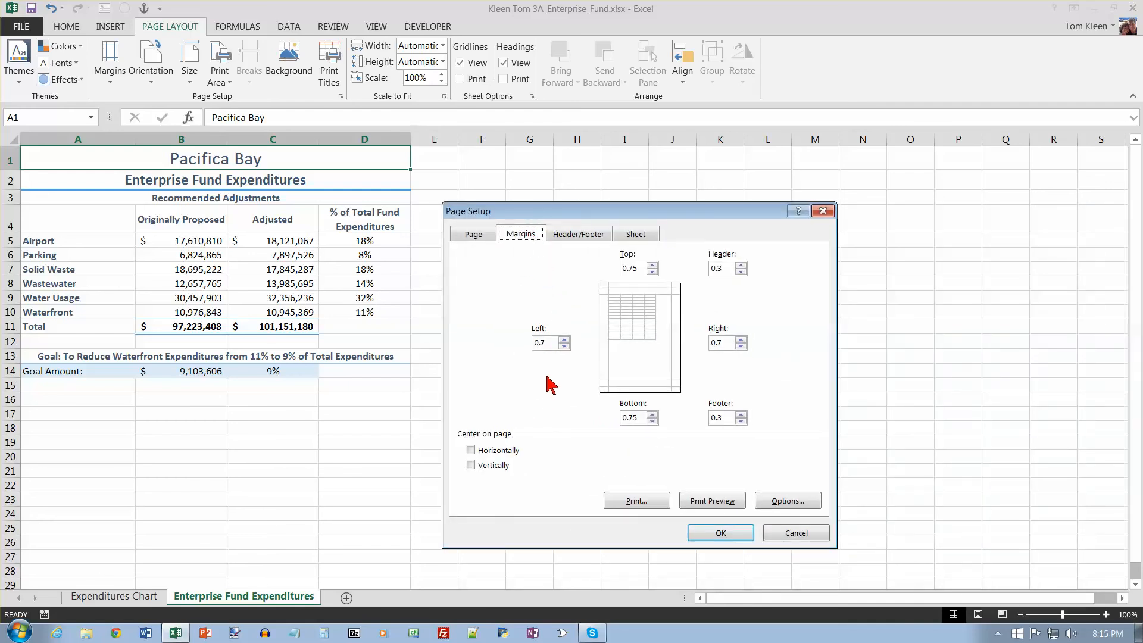
pyautogui.click(472, 451)
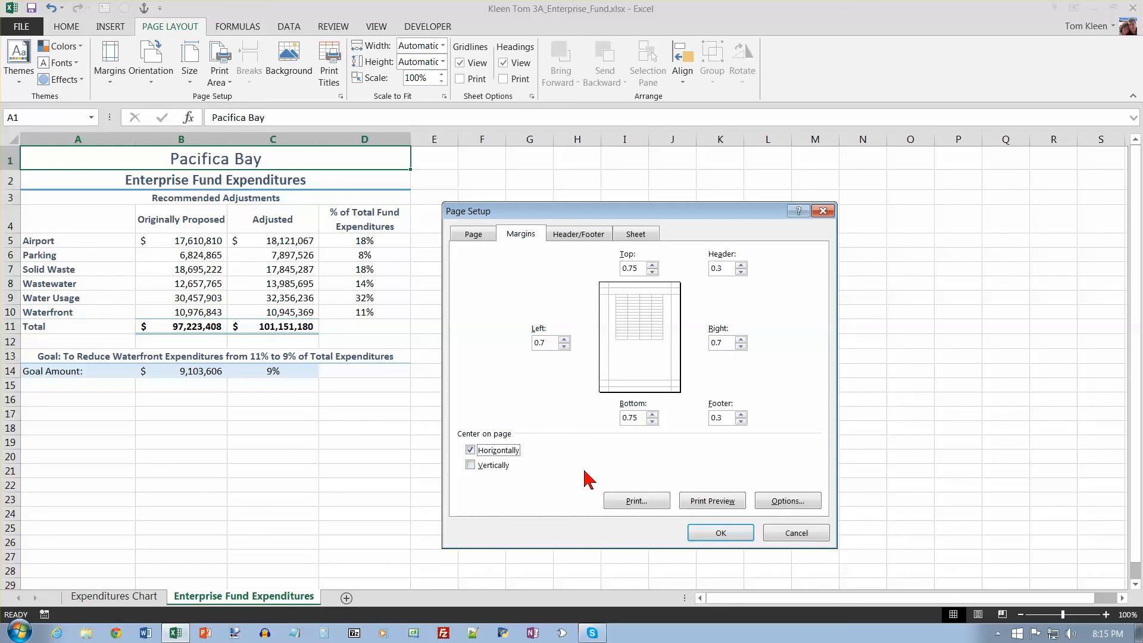
# Add a custom footer with the file name in its left section to the worksheet, and apply the page setup
pyautogui.click(585, 241)
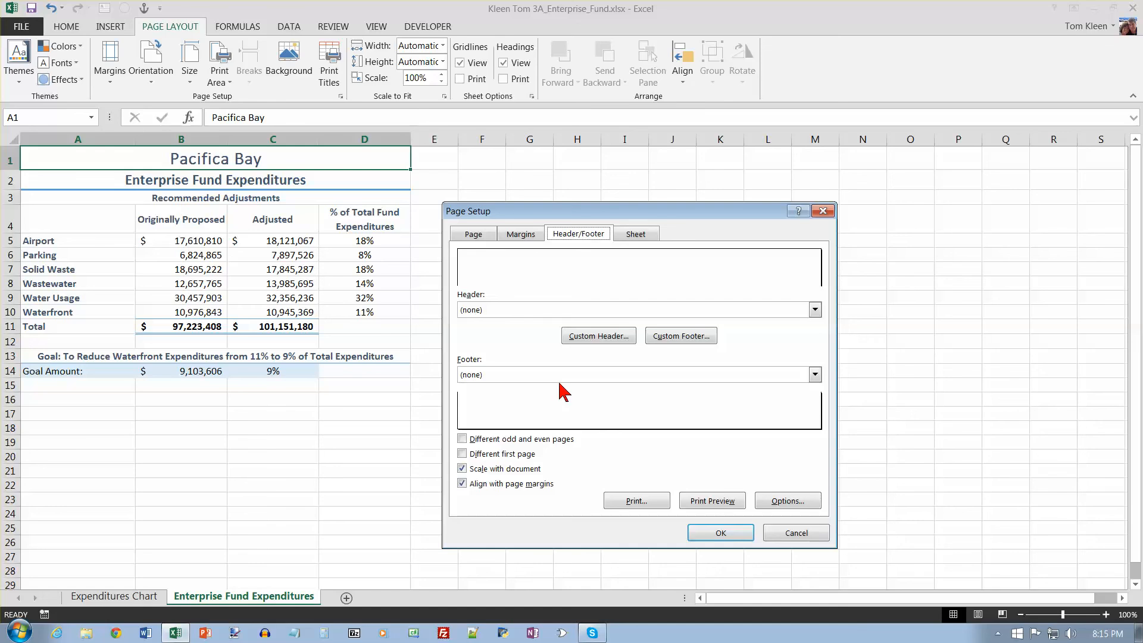
pyautogui.click(675, 338)
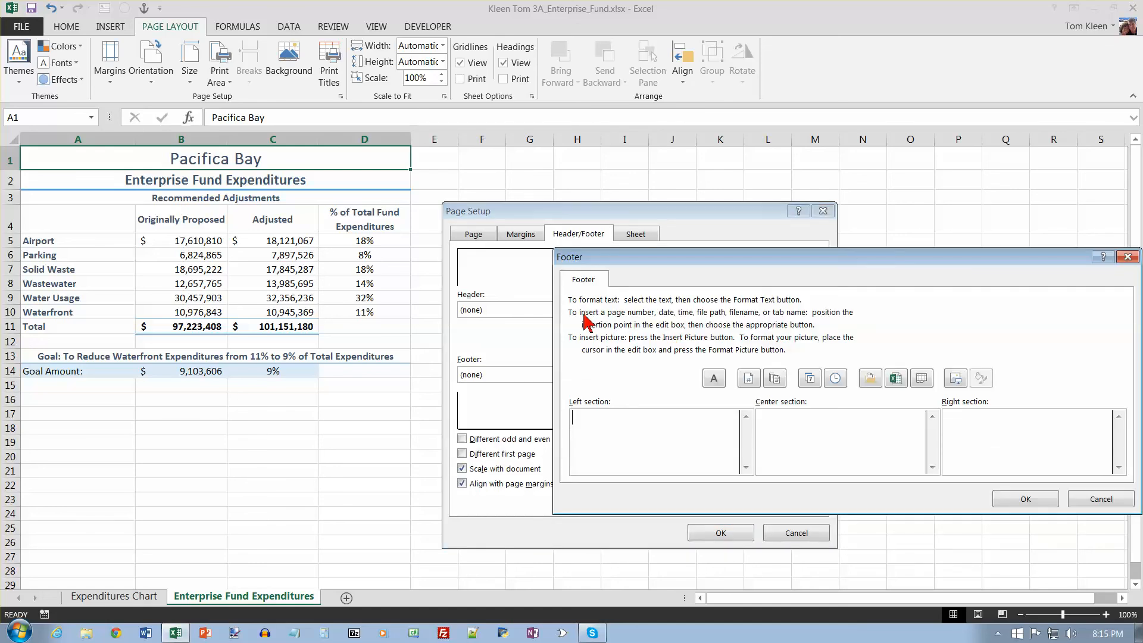
pyautogui.click(898, 381)
pyautogui.click(1026, 504)
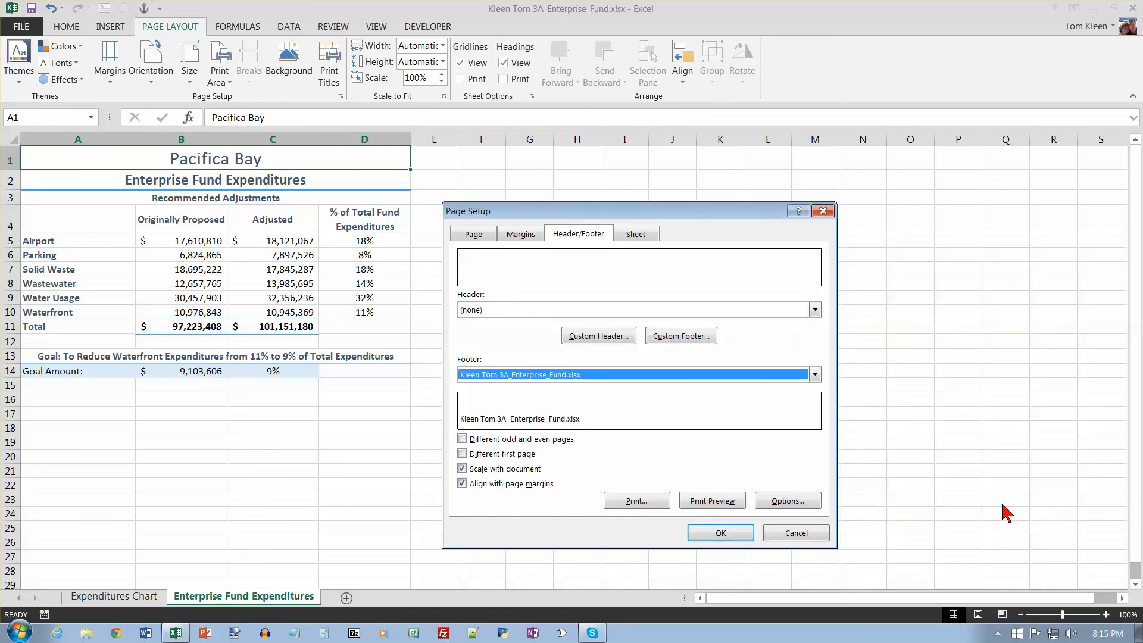
pyautogui.click(720, 534)
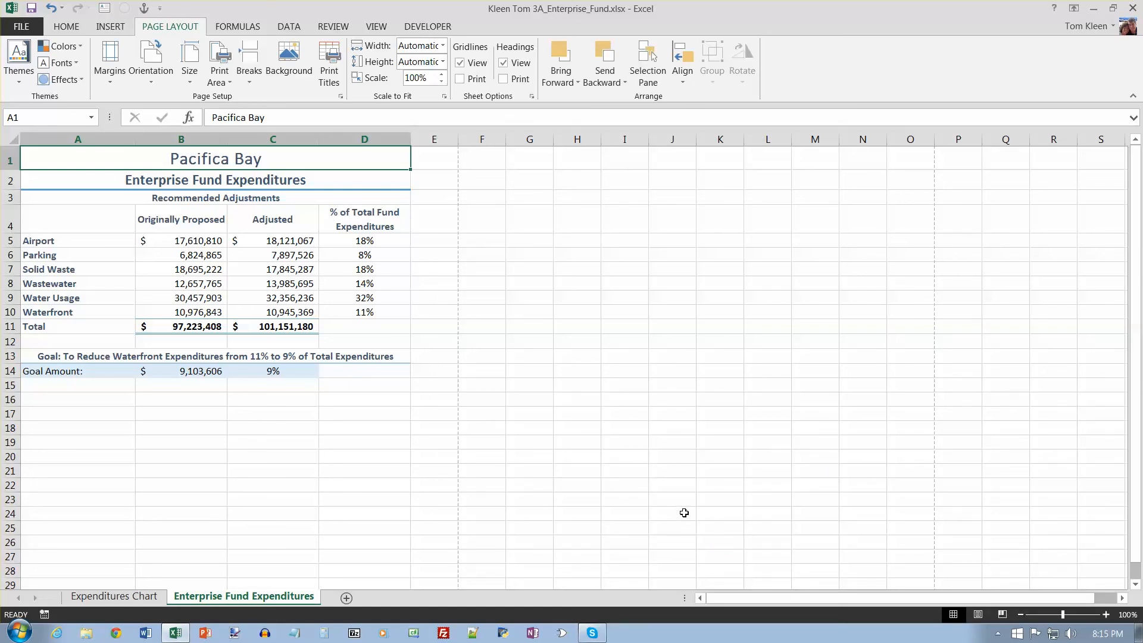
# Add a custom footer with the file name in its left section to the Expenditures Chart sheet
pyautogui.click(144, 597)
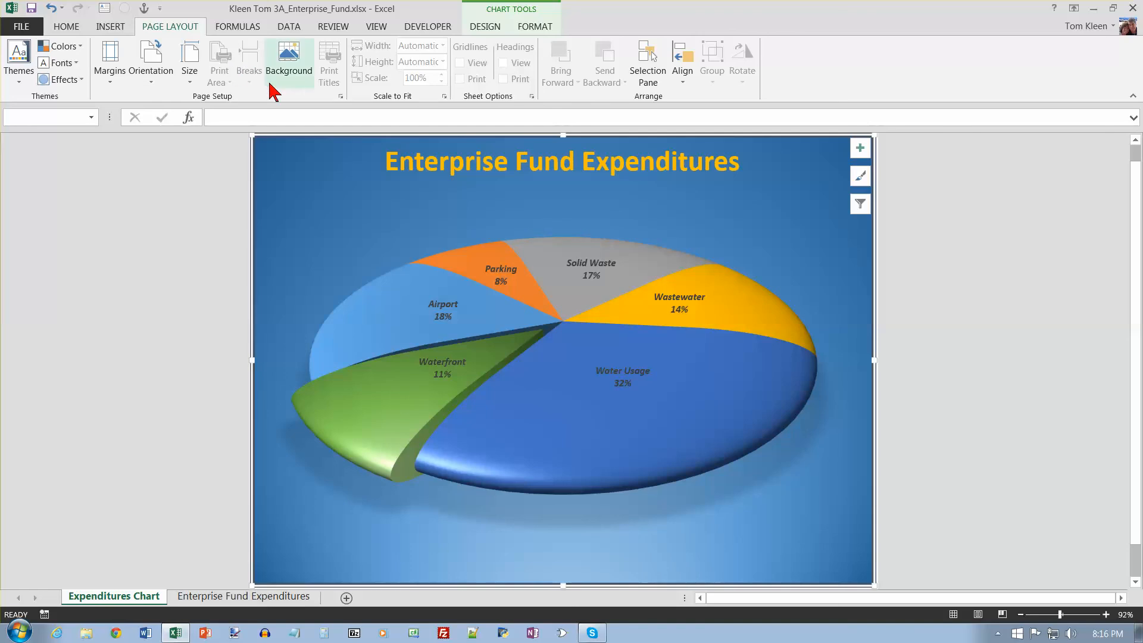
pyautogui.click(341, 95)
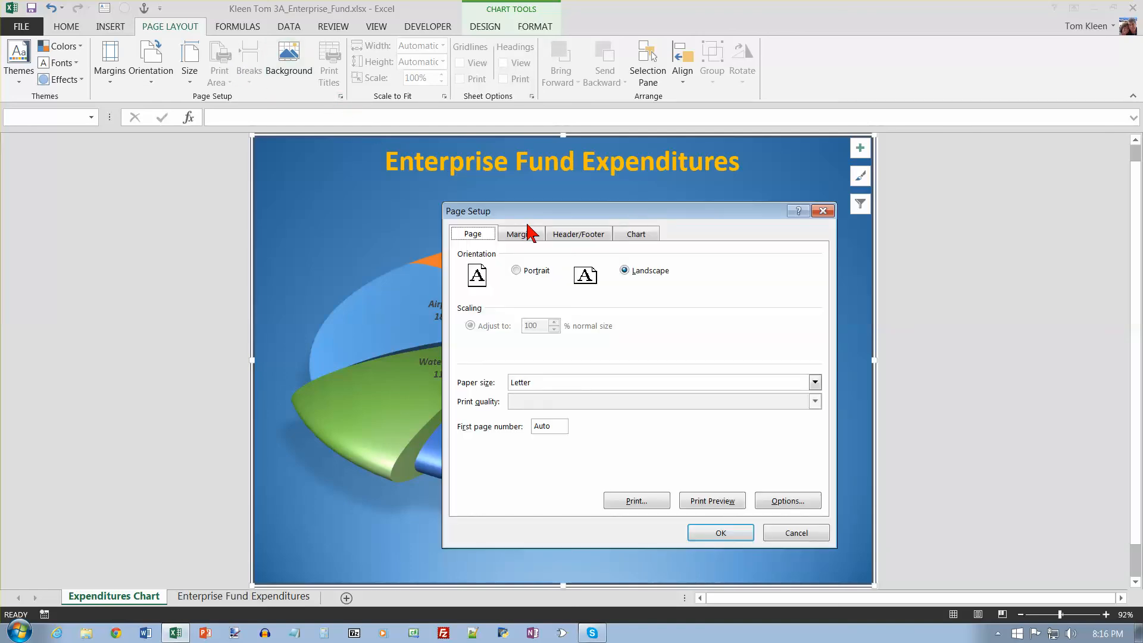
pyautogui.click(571, 235)
pyautogui.click(671, 337)
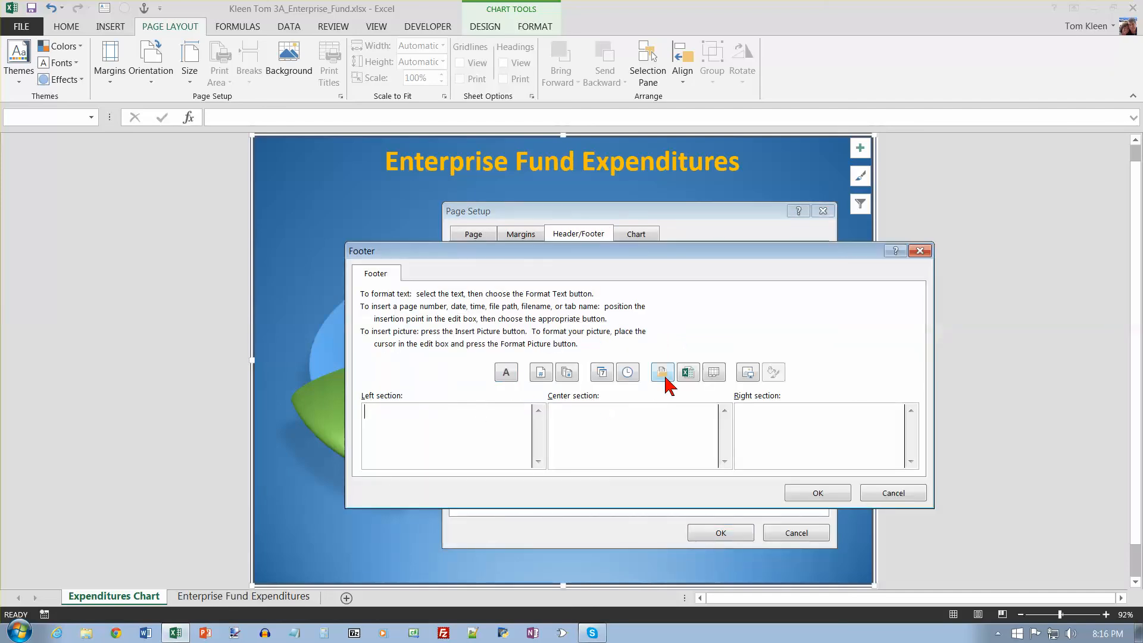
pyautogui.click(689, 373)
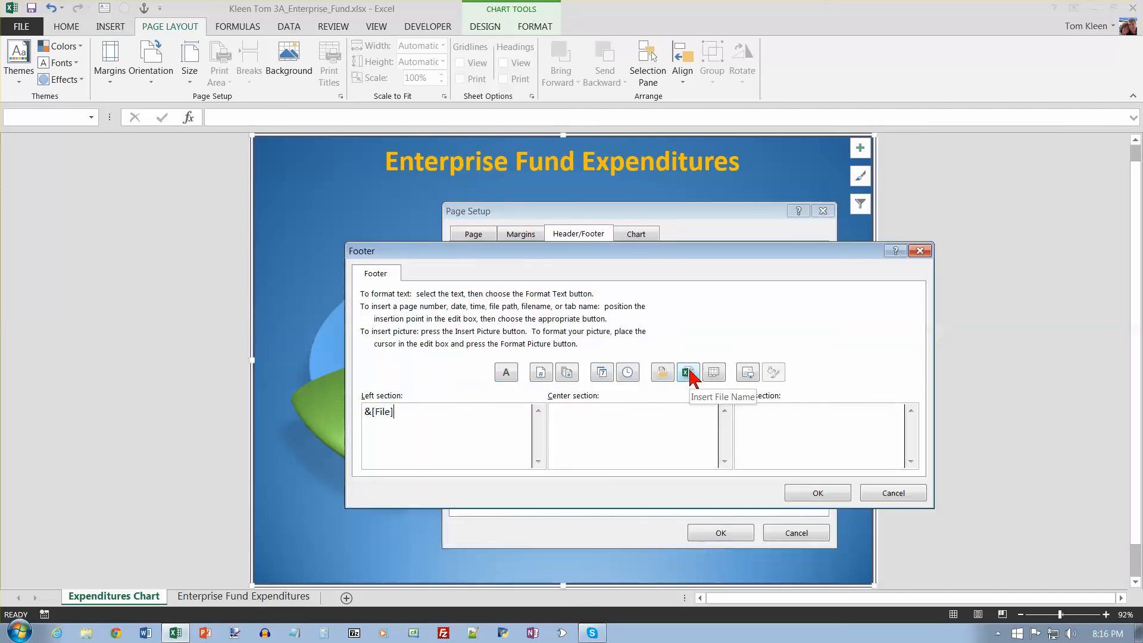
pyautogui.click(816, 498)
pyautogui.click(728, 535)
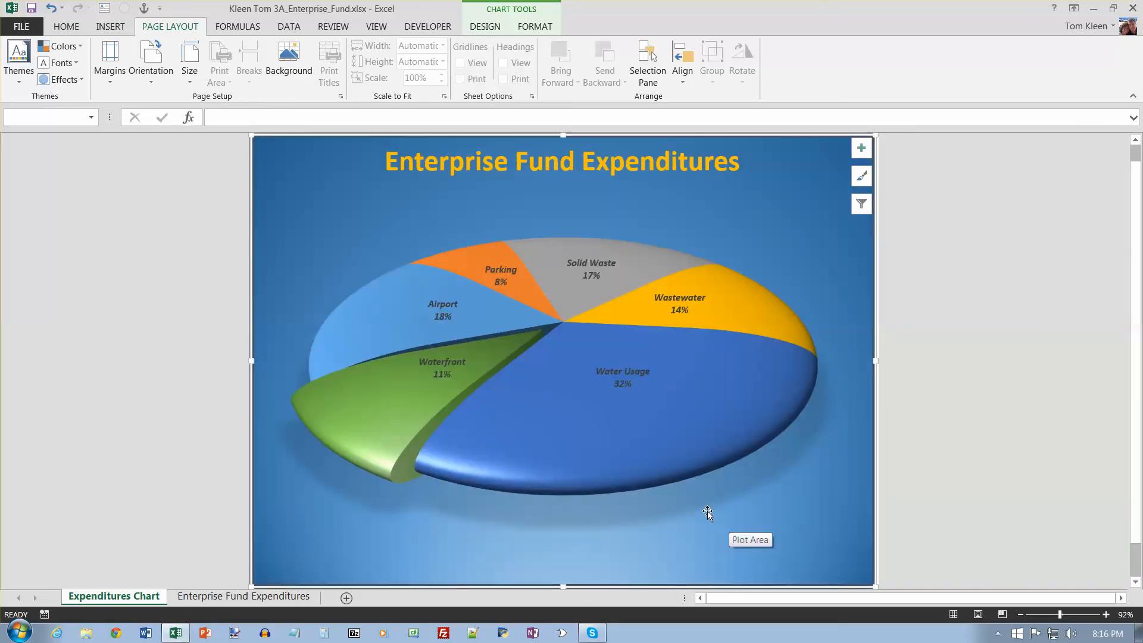
# Save the workbook with the new page setup and footers
pyautogui.moveTo(365, 302)
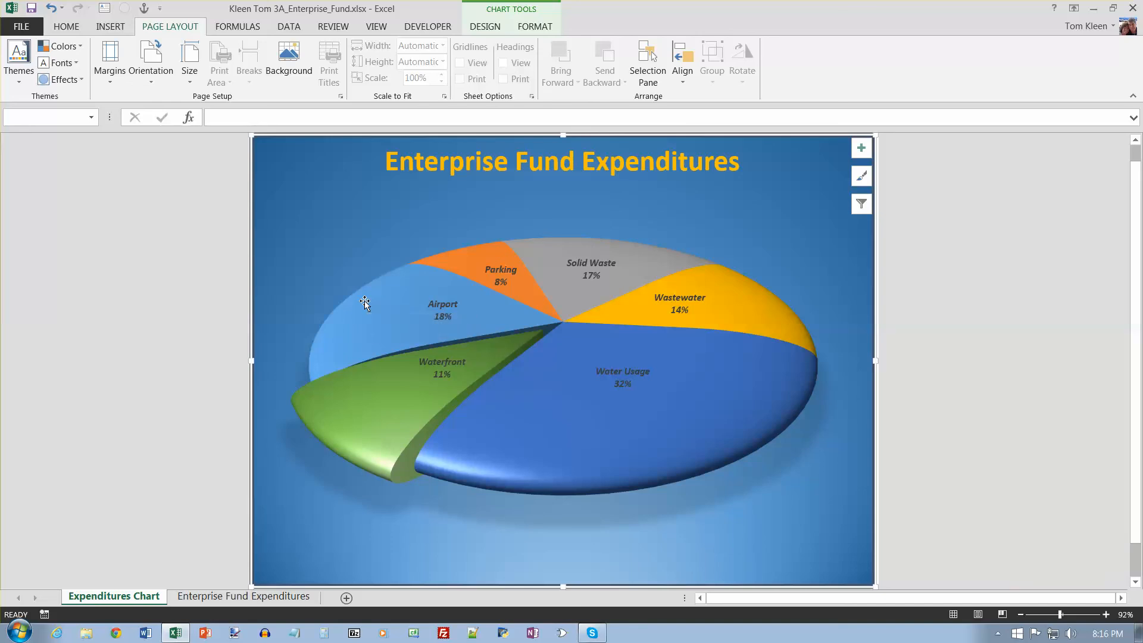
pyautogui.click(34, 11)
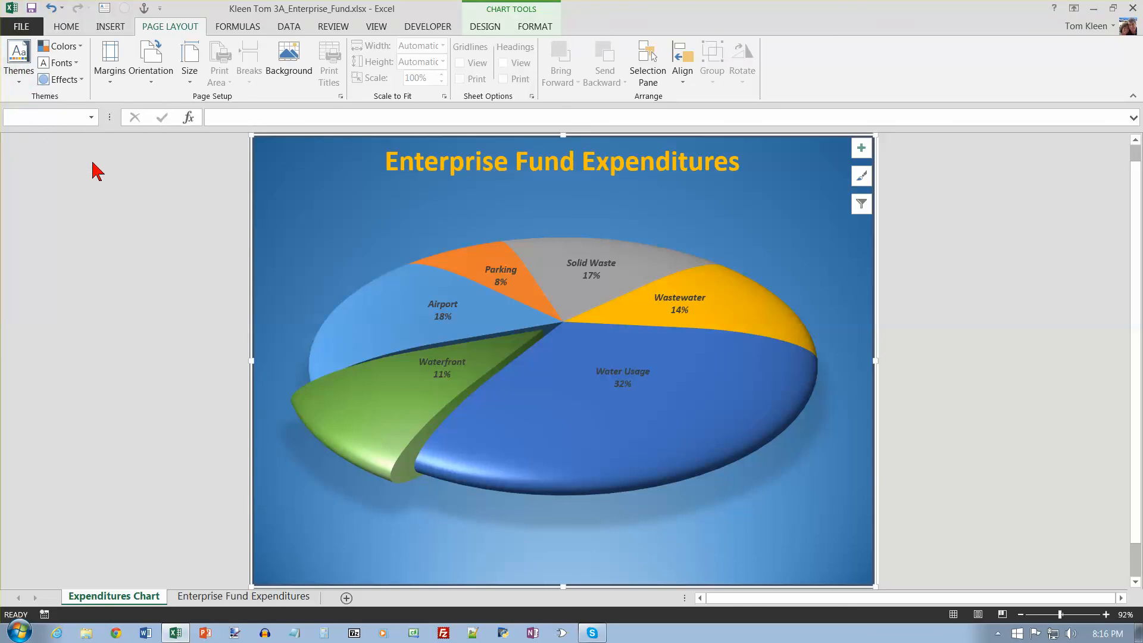
pyautogui.click(22, 27)
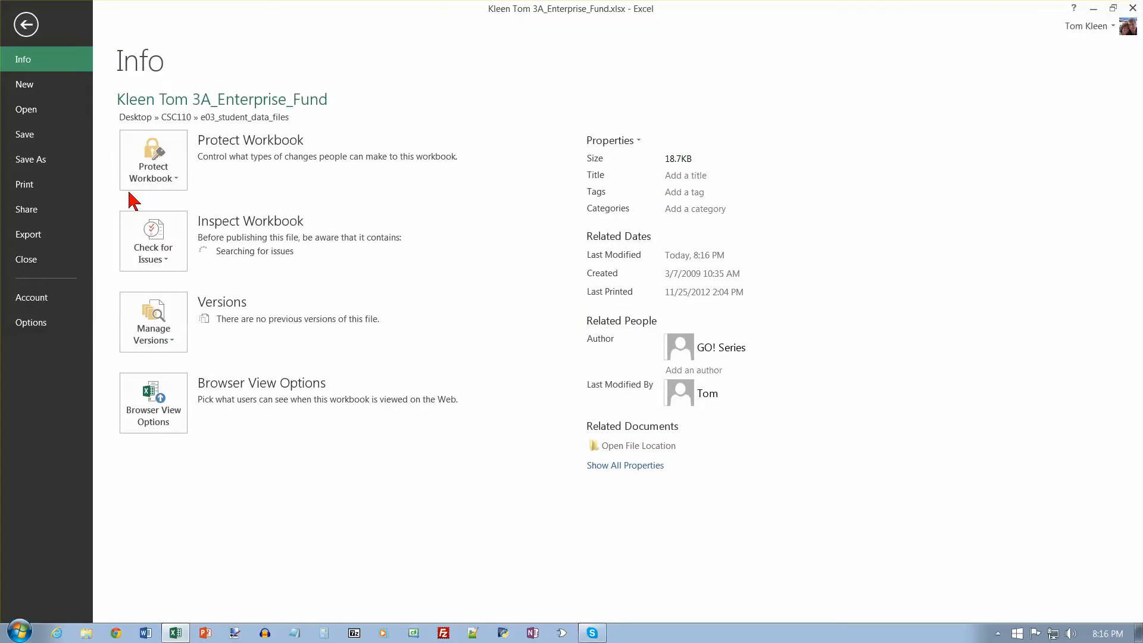
pyautogui.click(30, 143)
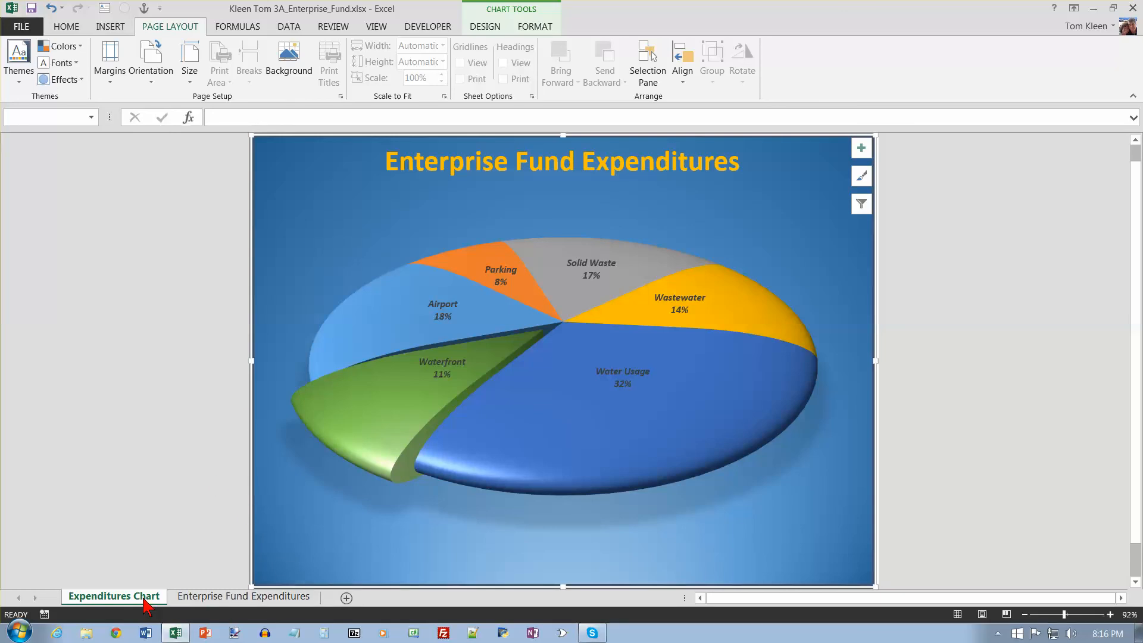
# Group all sheets to check both pages in the print preview, and save the workbook
pyautogui.rightClick(198, 598)
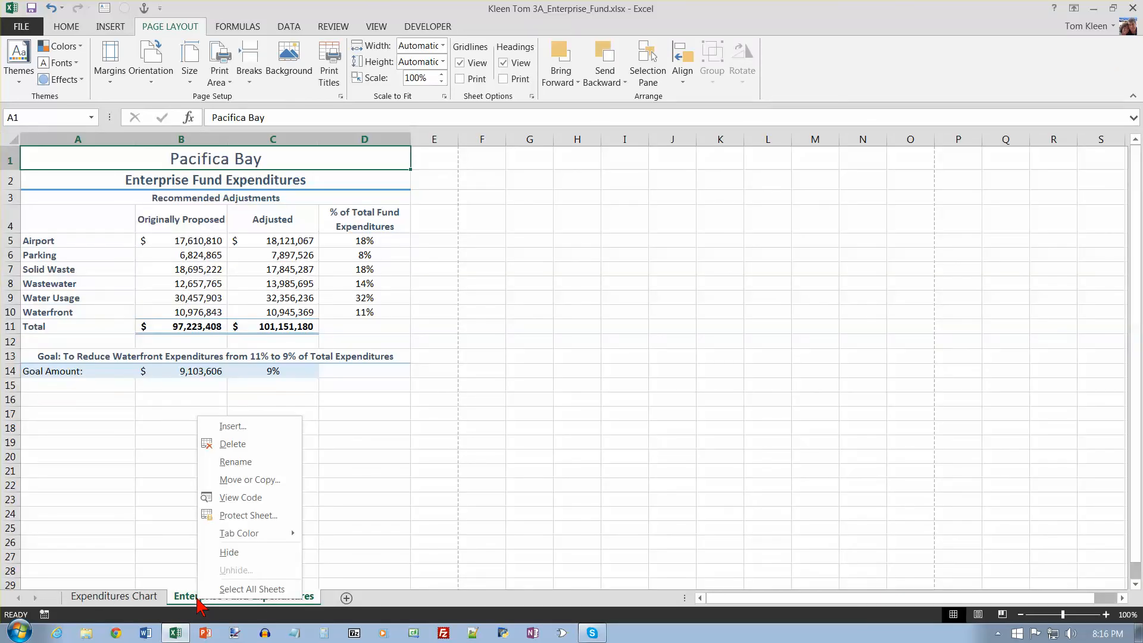
pyautogui.click(221, 589)
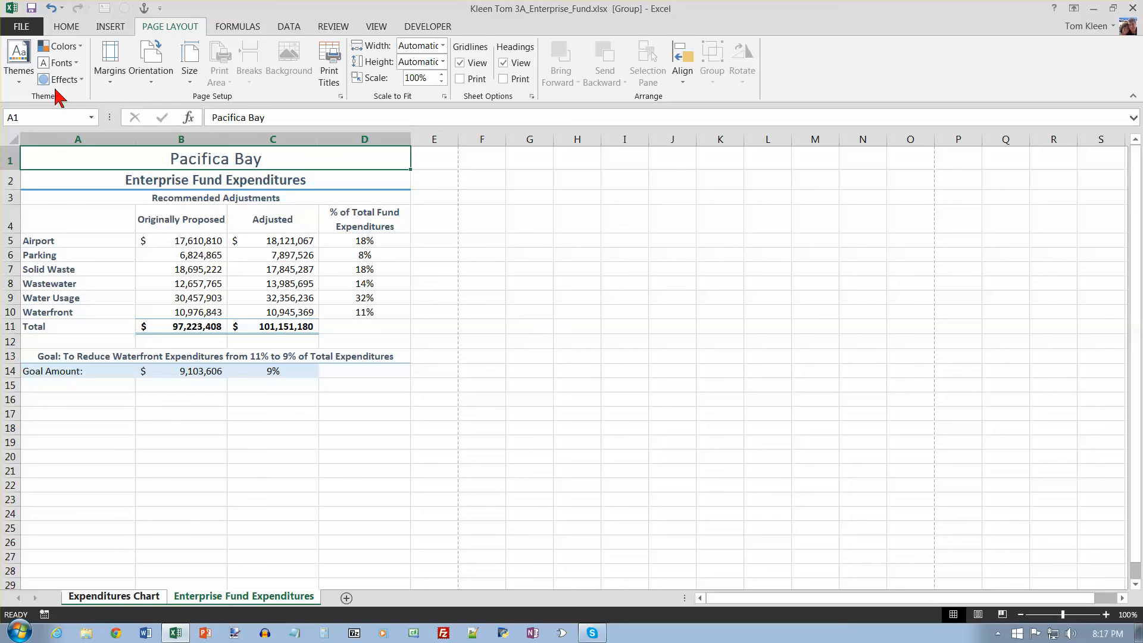
pyautogui.click(24, 27)
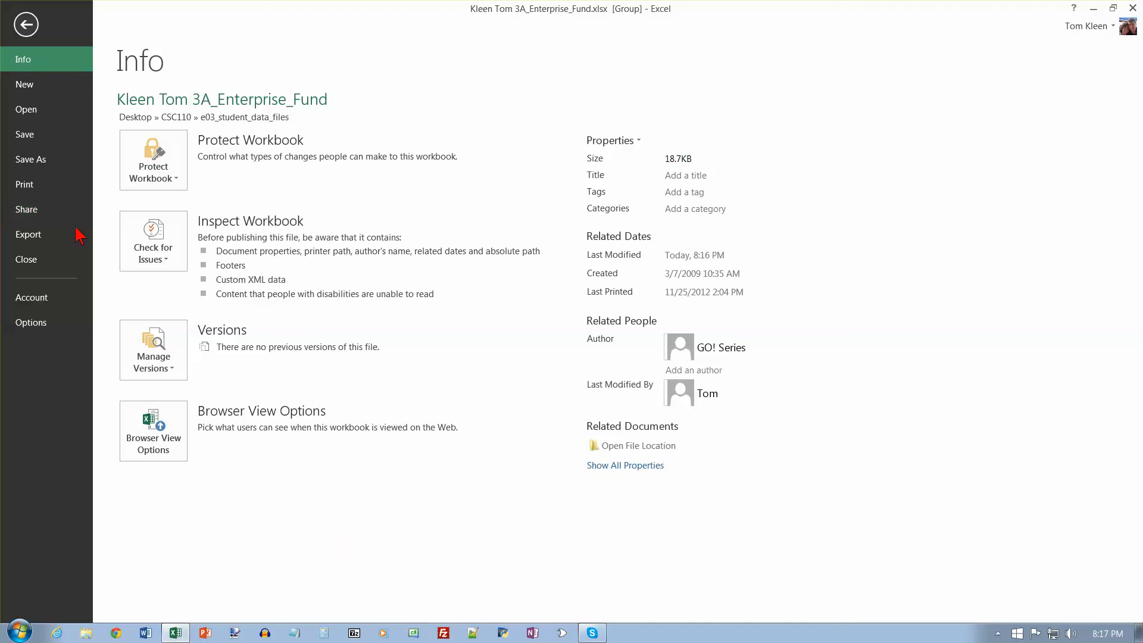
pyautogui.click(33, 188)
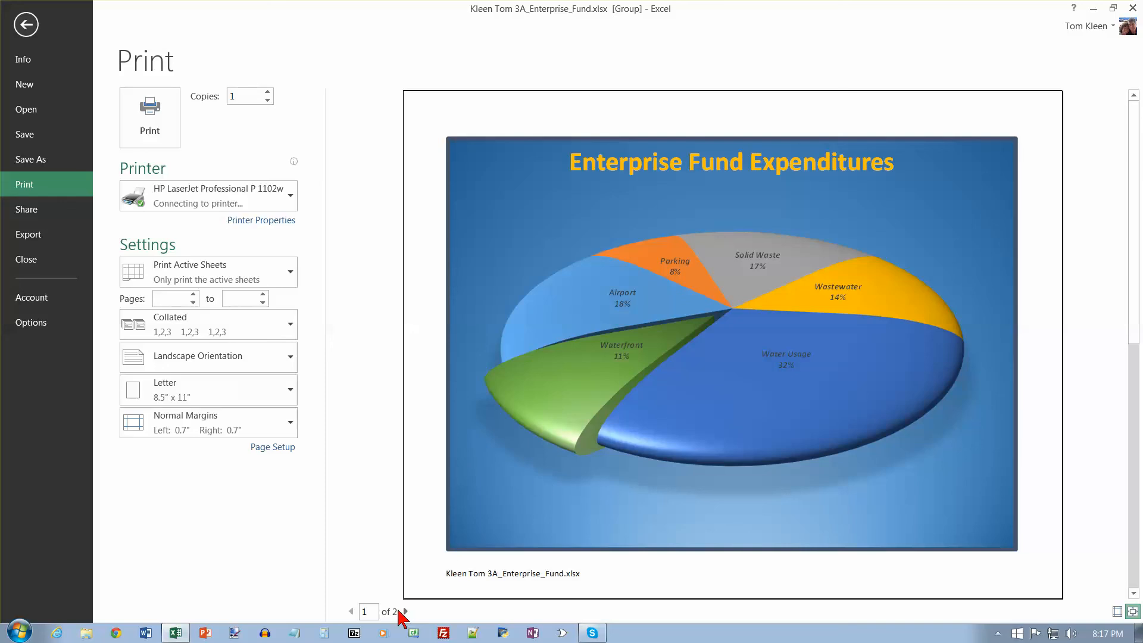
pyautogui.click(405, 611)
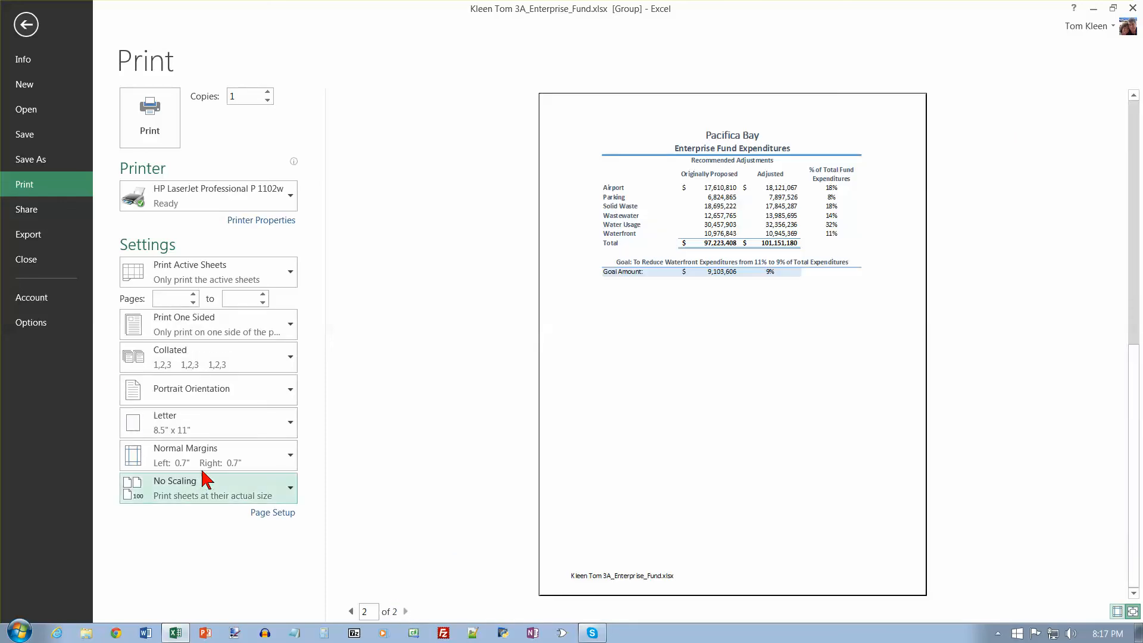
pyautogui.click(42, 142)
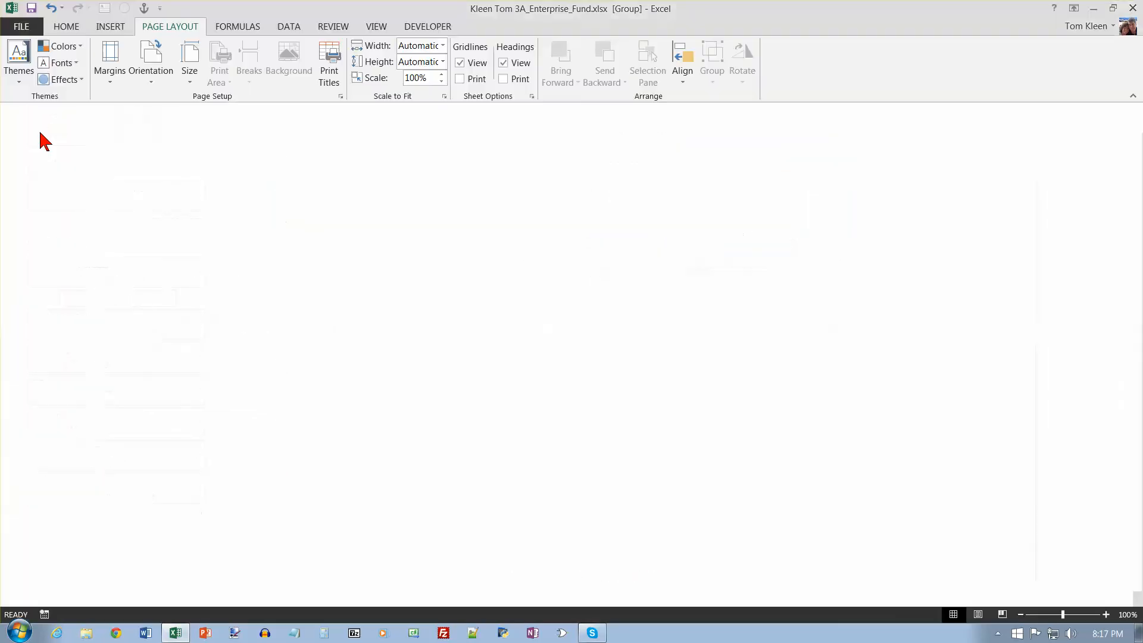